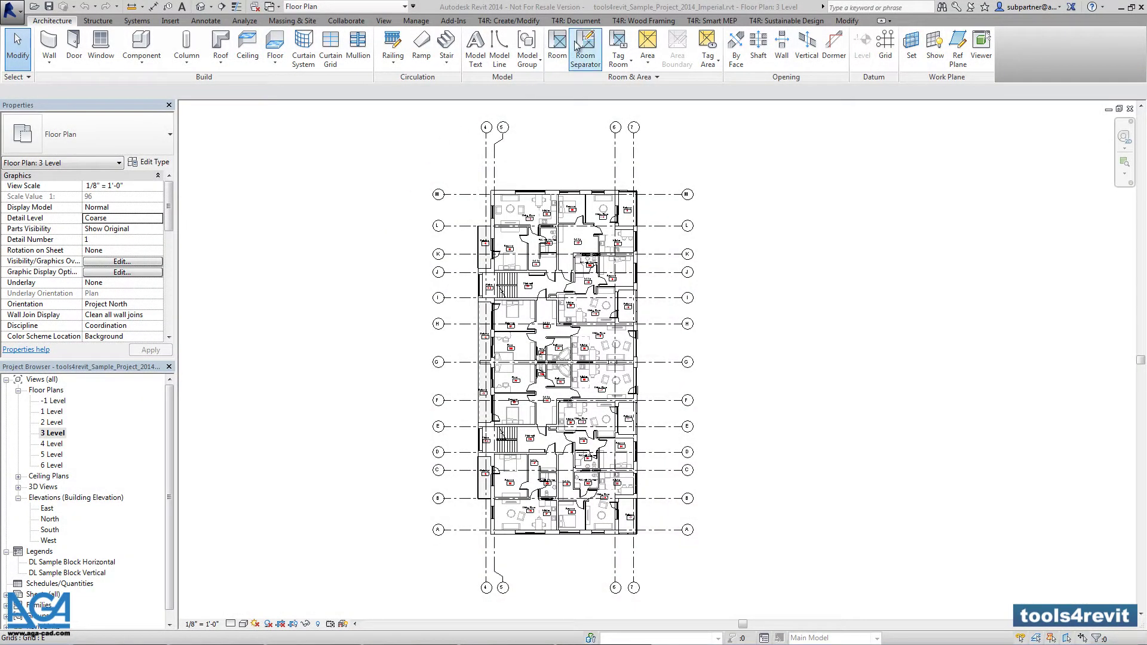
# Show the T4R: Document tools and float the Dynamic Legend panel off the ribbon.
pyautogui.click(584, 21)
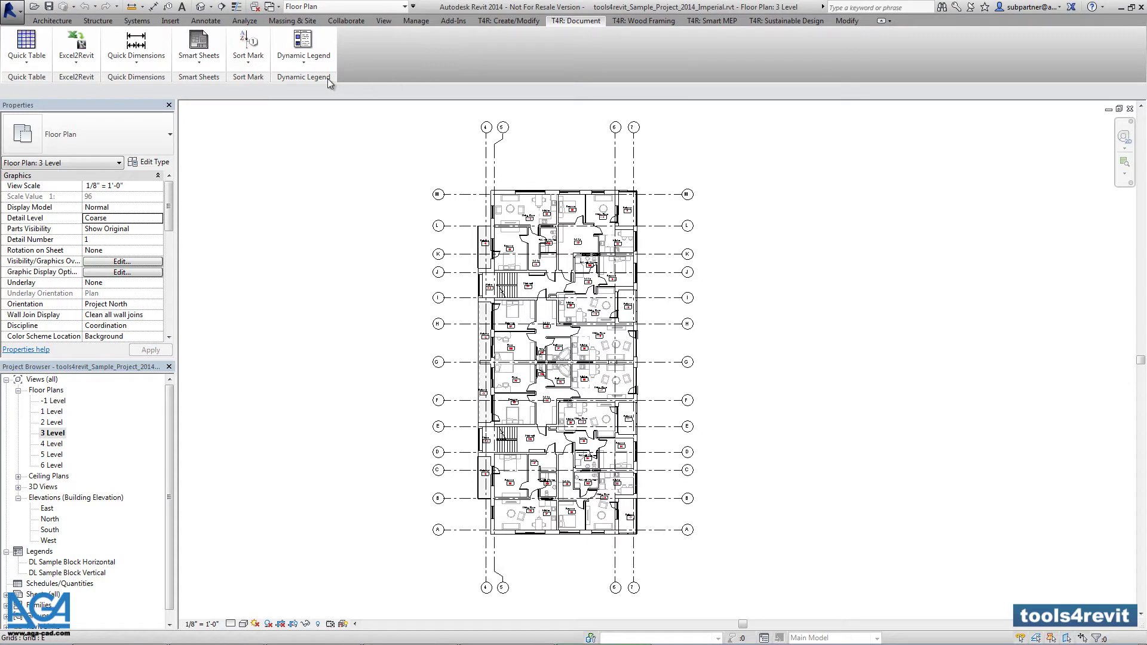
pyautogui.moveTo(324, 77); pyautogui.dragTo(278, 173)
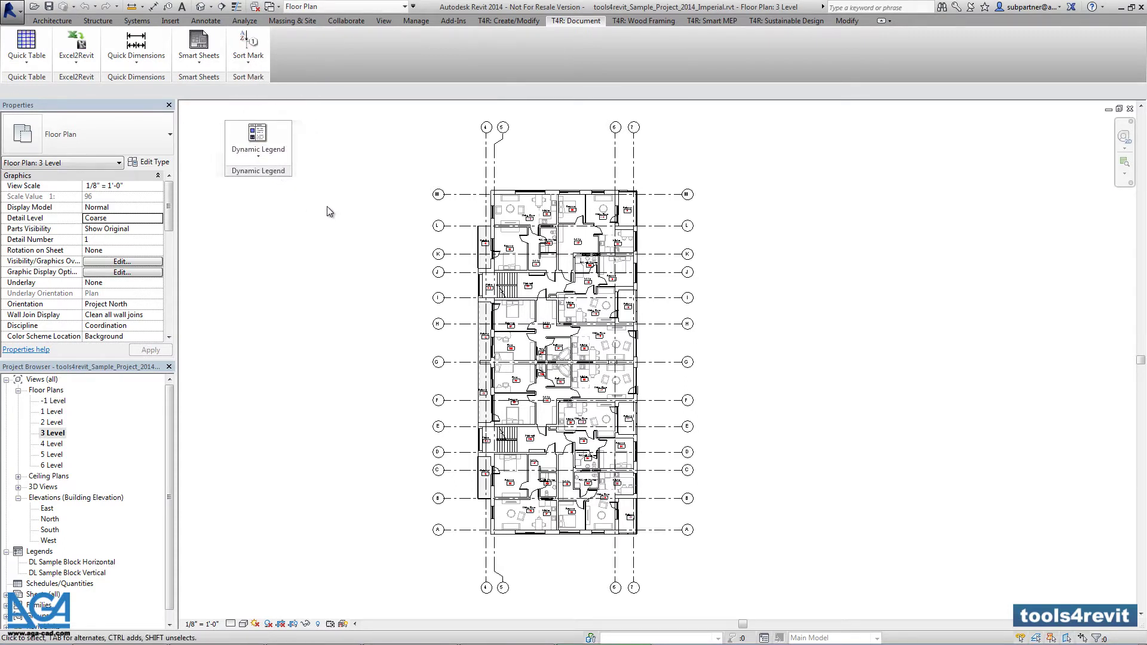
# Preview the DL Sample Block Horizontal and Vertical legends, ending on the Horizontal view.
pyautogui.doubleClick(90, 566)
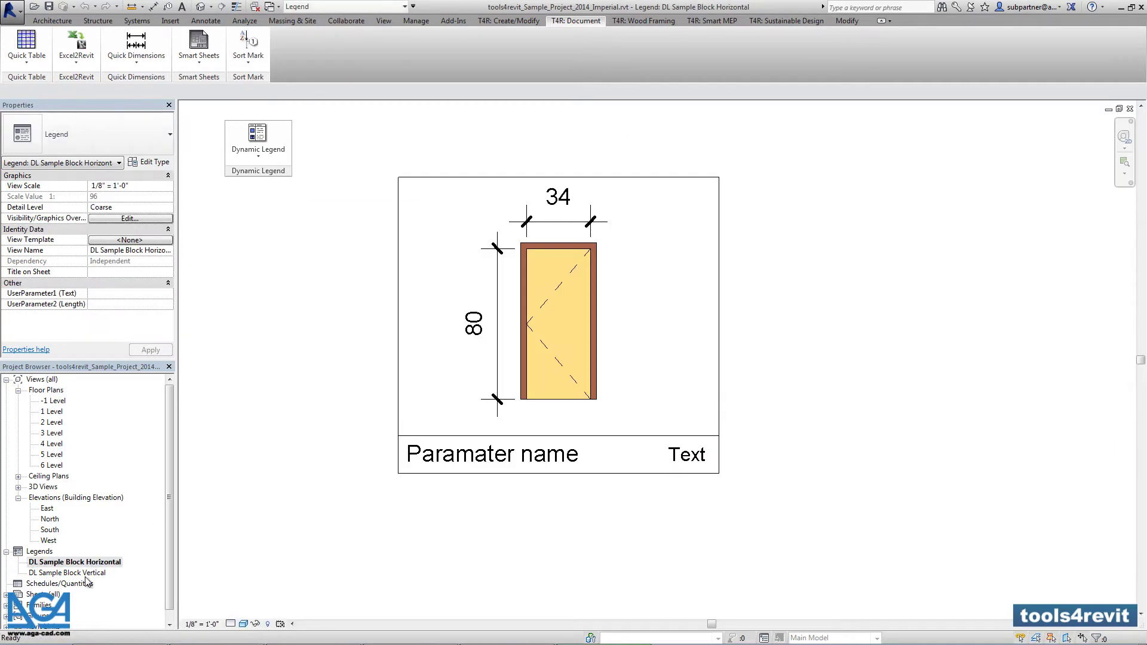
pyautogui.doubleClick(90, 575)
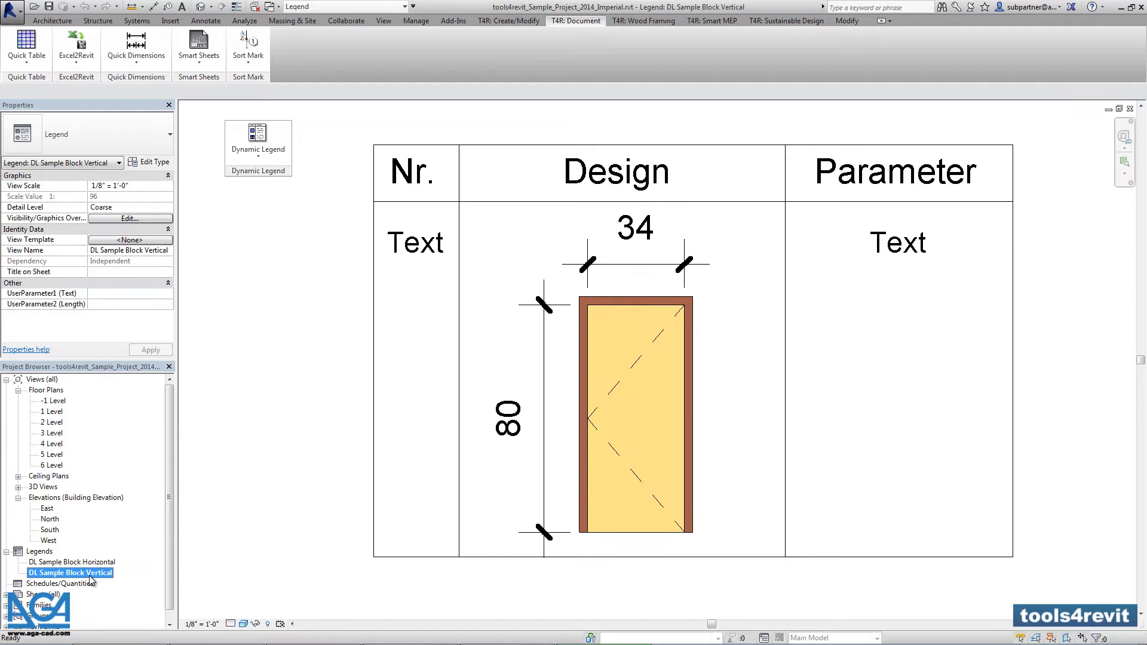
pyautogui.doubleClick(99, 564)
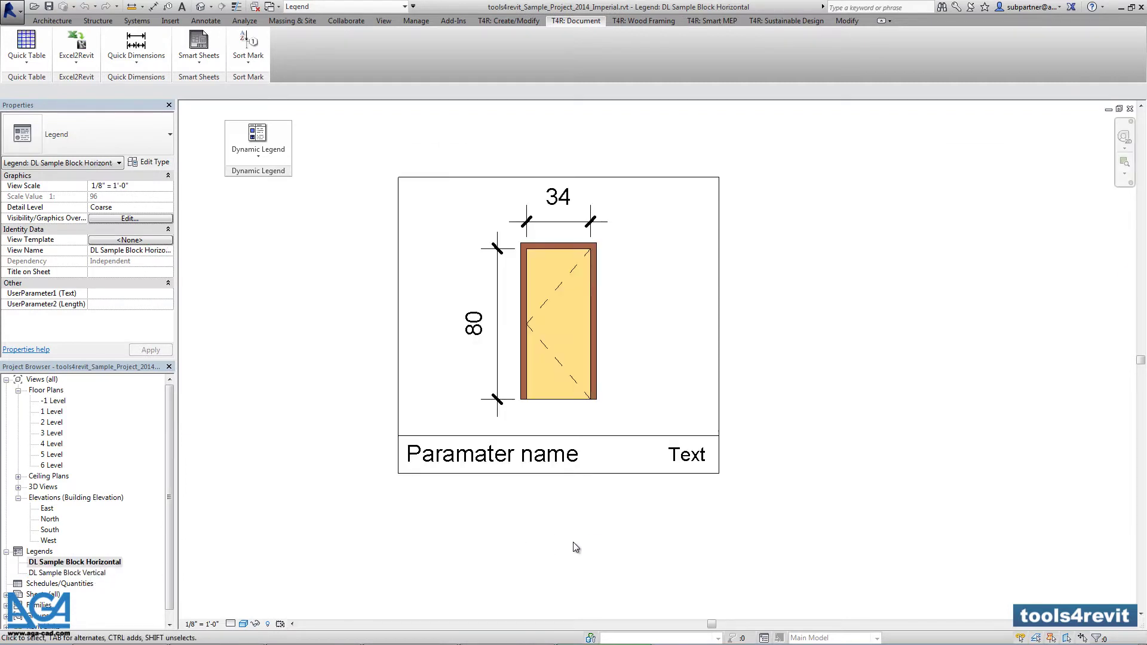
# Crossing-select the whole sample block and launch Dynamic Legend's Create / Edit Legend.
pyautogui.moveTo(772, 537); pyautogui.dragTo(370, 154)
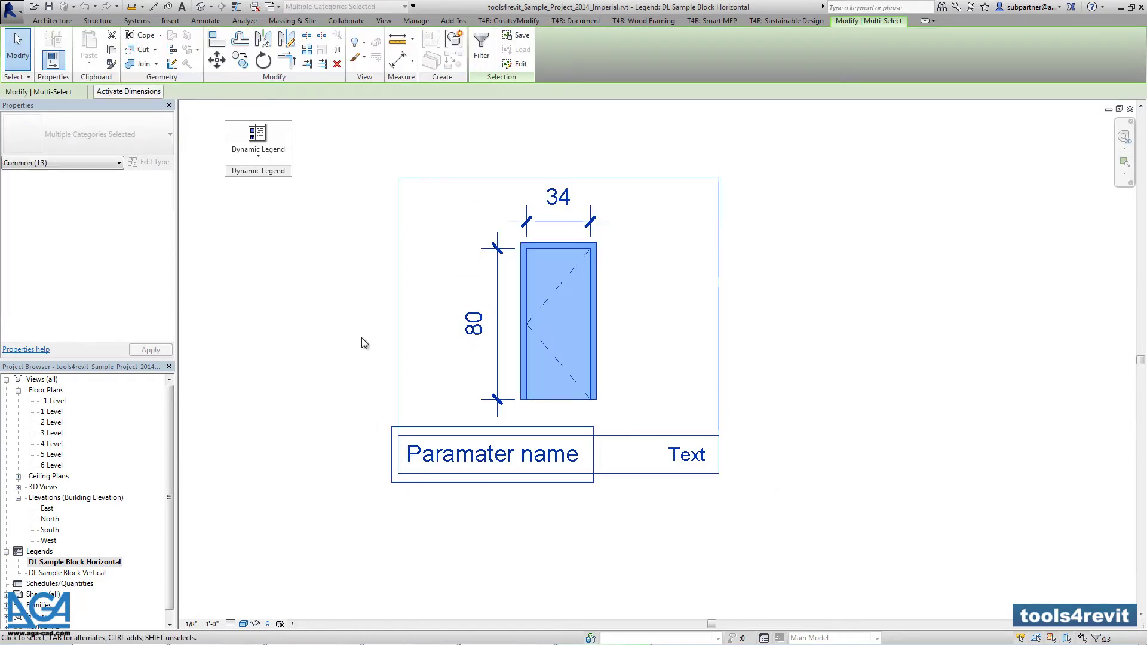
pyautogui.click(278, 153)
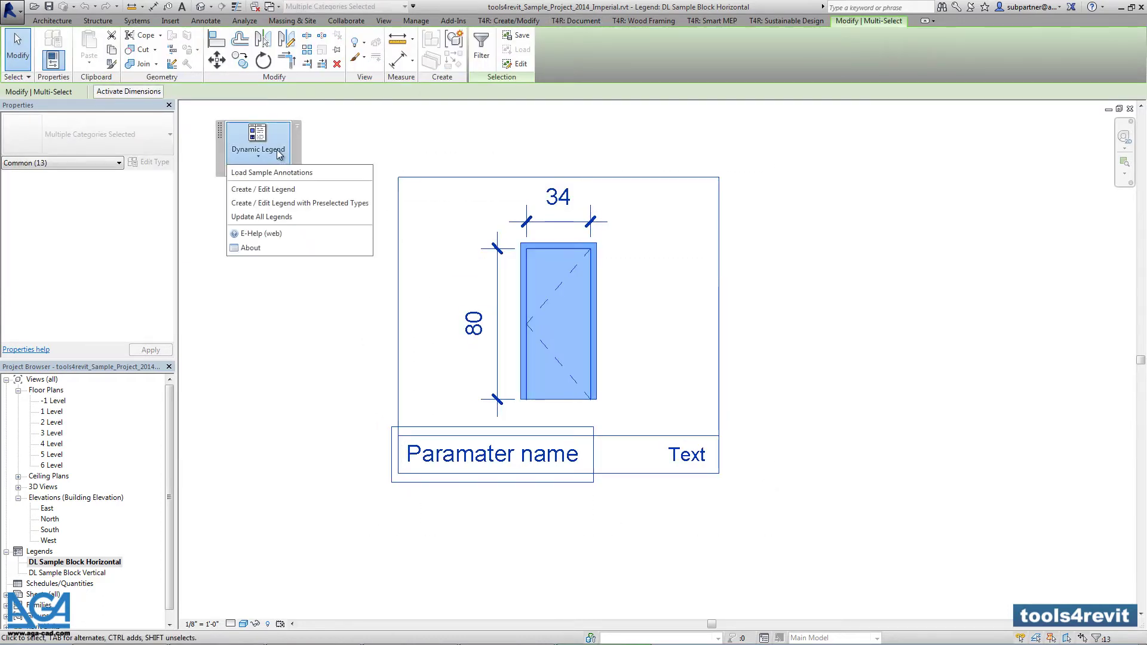
pyautogui.click(332, 191)
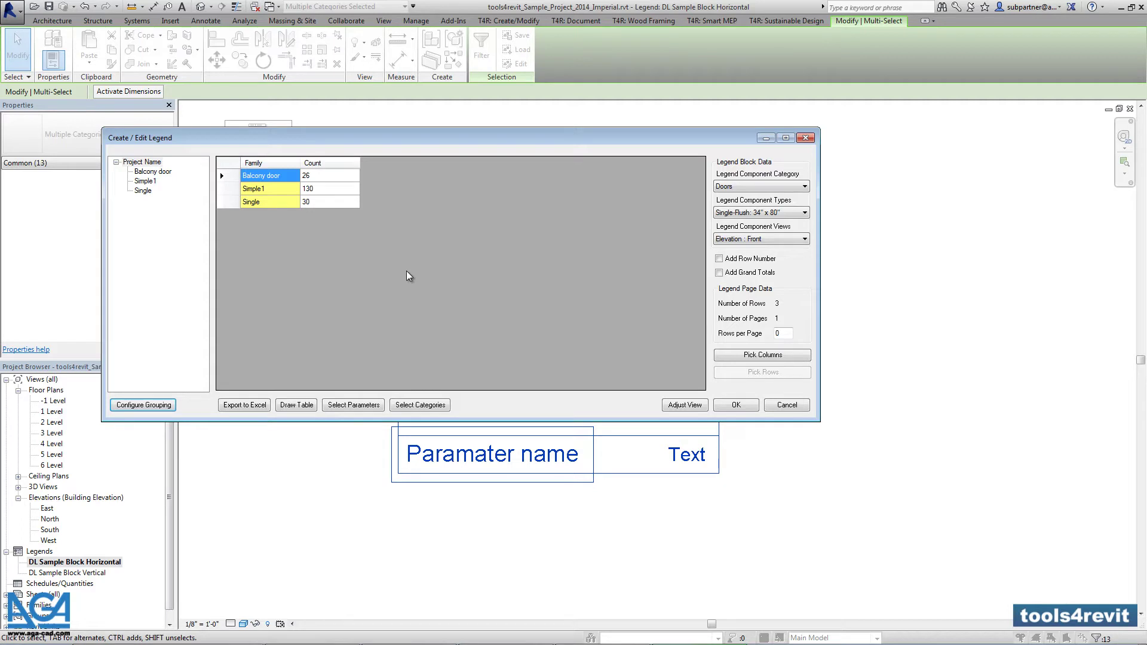
pyautogui.click(433, 407)
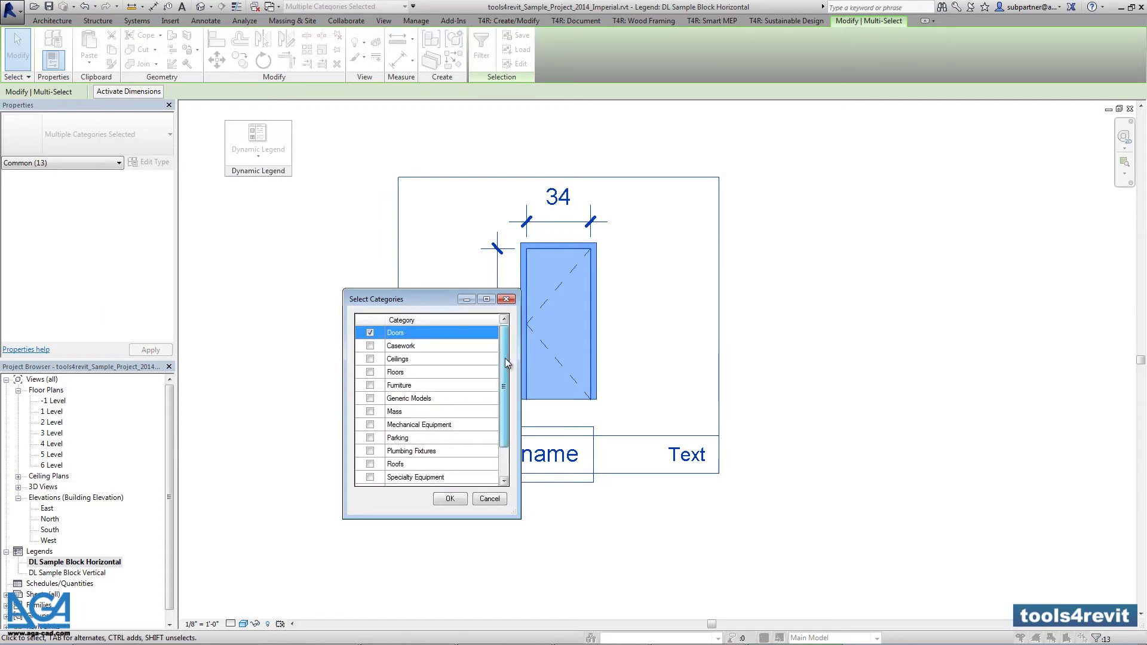
pyautogui.moveTo(505, 357)
pyautogui.mouseDown()
pyautogui.moveTo(507, 394)
pyautogui.moveTo(508, 351)
pyautogui.mouseUp()
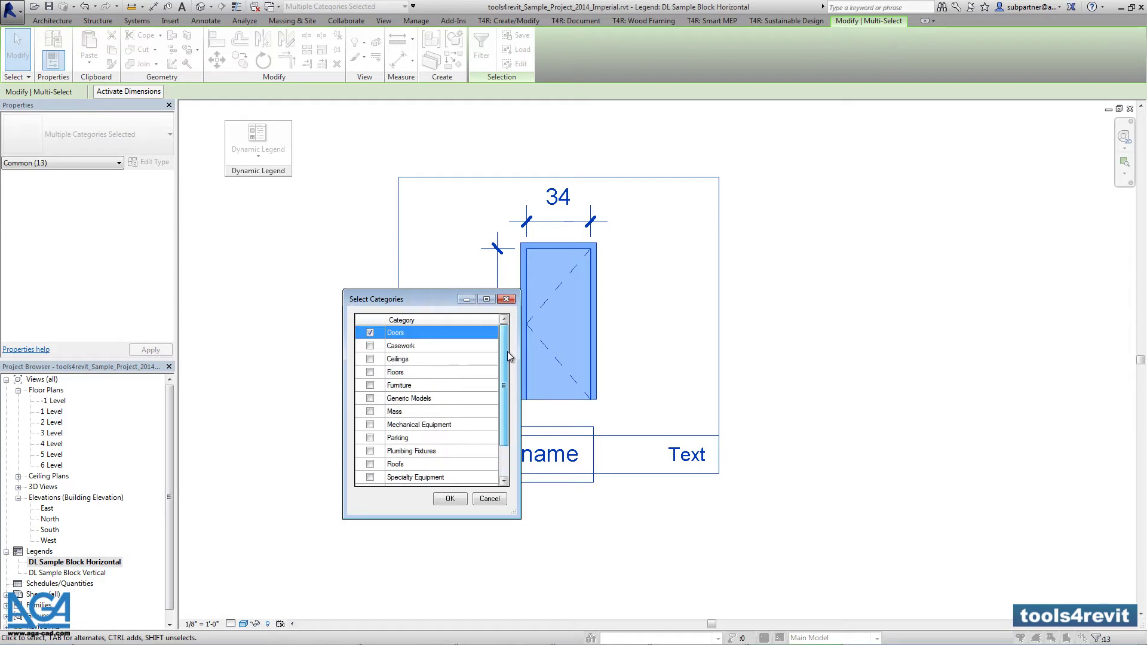
pyautogui.click(450, 499)
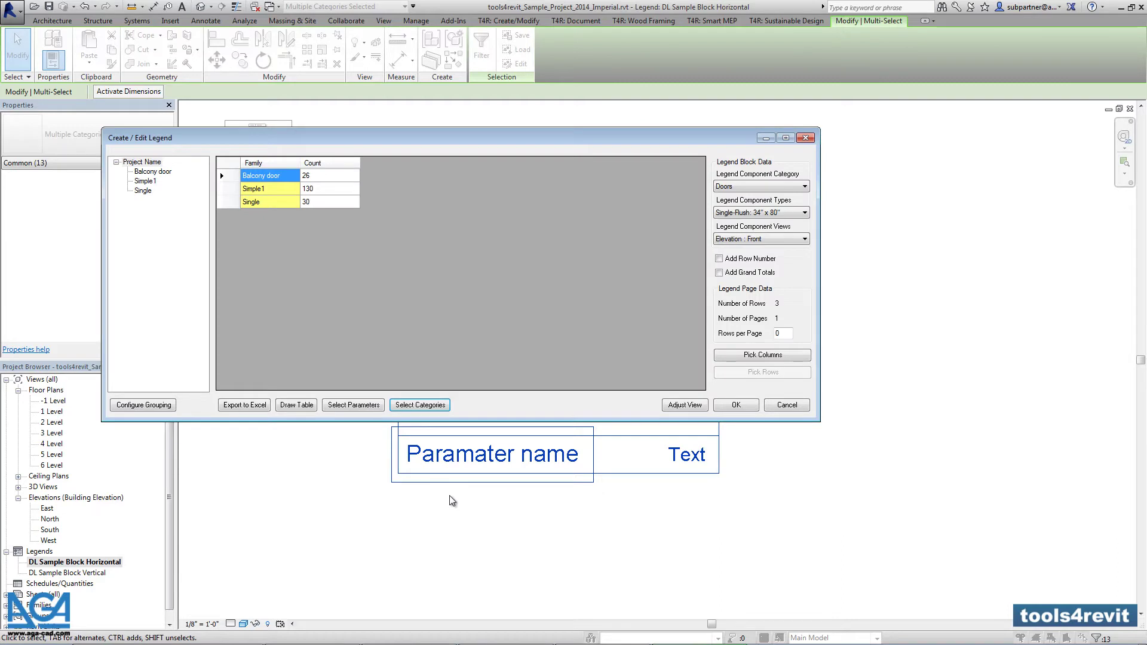
# Add Door Material and Height to the legend's chosen parameters.
pyautogui.click(376, 407)
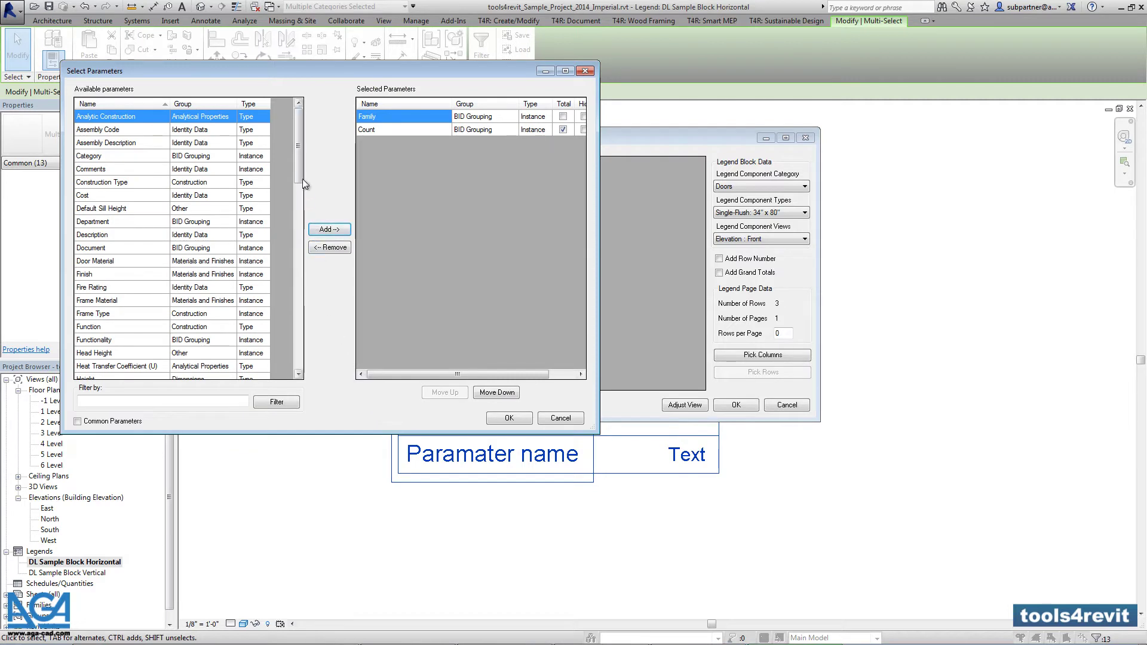
pyautogui.moveTo(298, 174)
pyautogui.mouseDown()
pyautogui.moveTo(306, 373)
pyautogui.moveTo(308, 174)
pyautogui.mouseUp()
pyautogui.moveTo(410, 374); pyautogui.dragTo(388, 366)
pyautogui.click(173, 263)
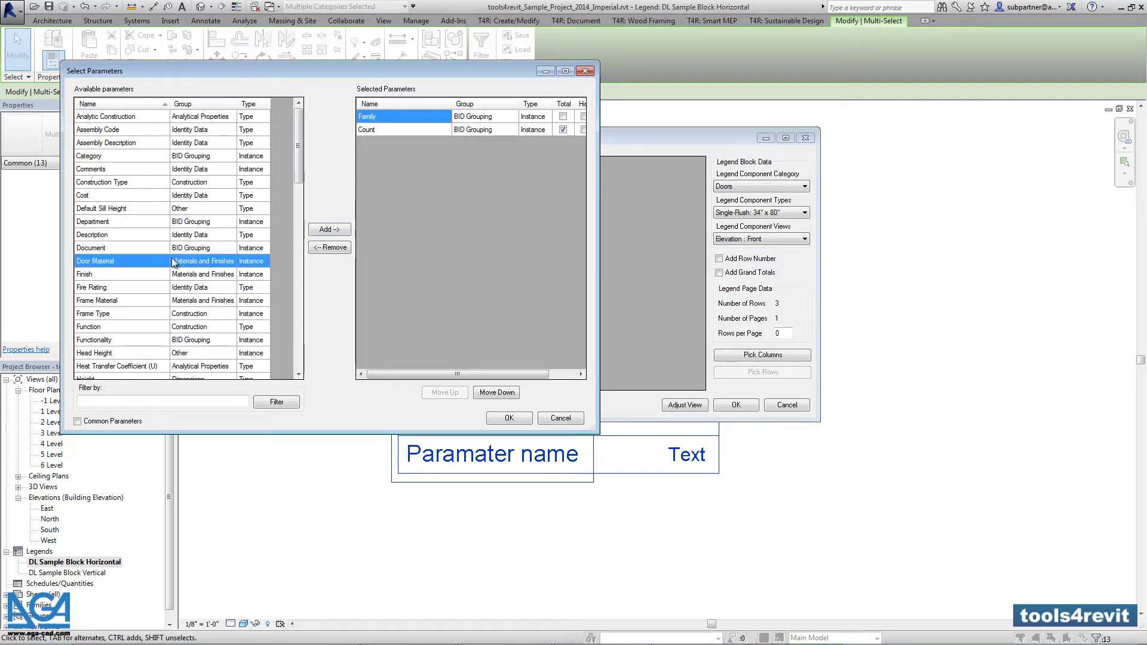
pyautogui.click(338, 230)
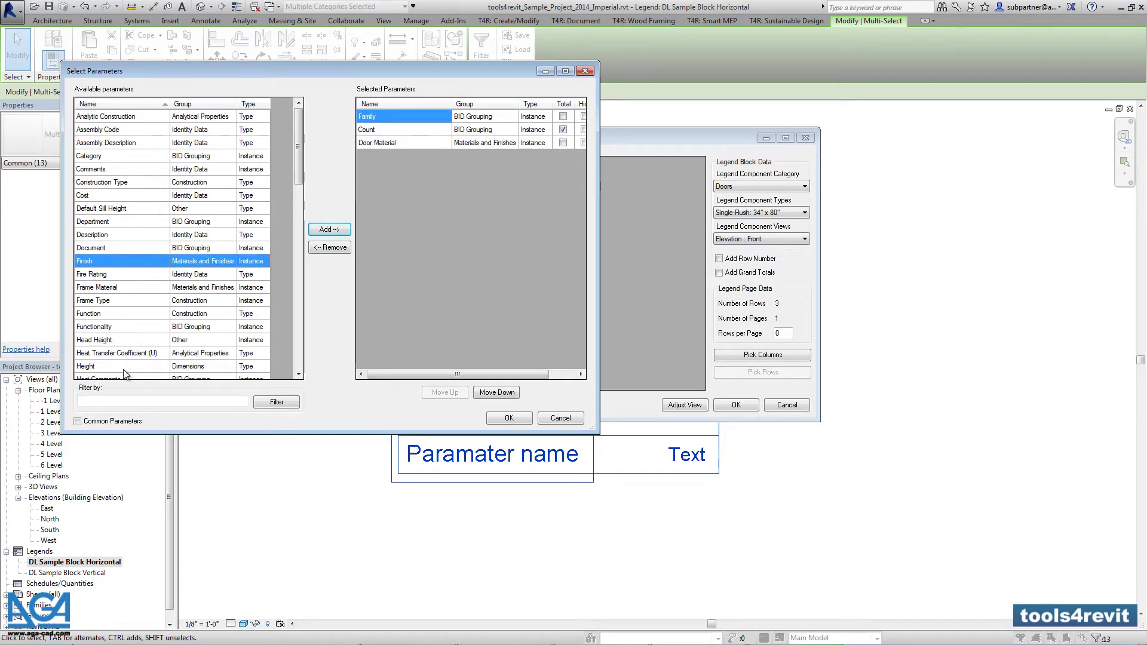
pyautogui.click(124, 367)
pyautogui.click(330, 232)
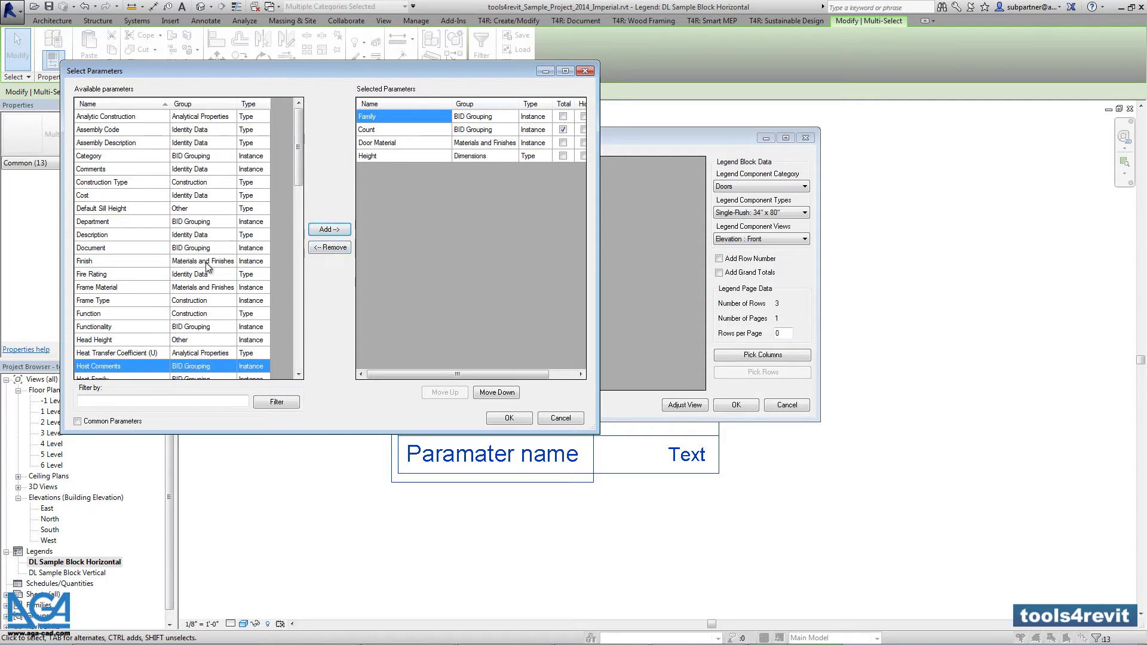
# Add Thickness and Type to the chosen parameters and select Width.
pyautogui.scroll(-6, 207, 267)
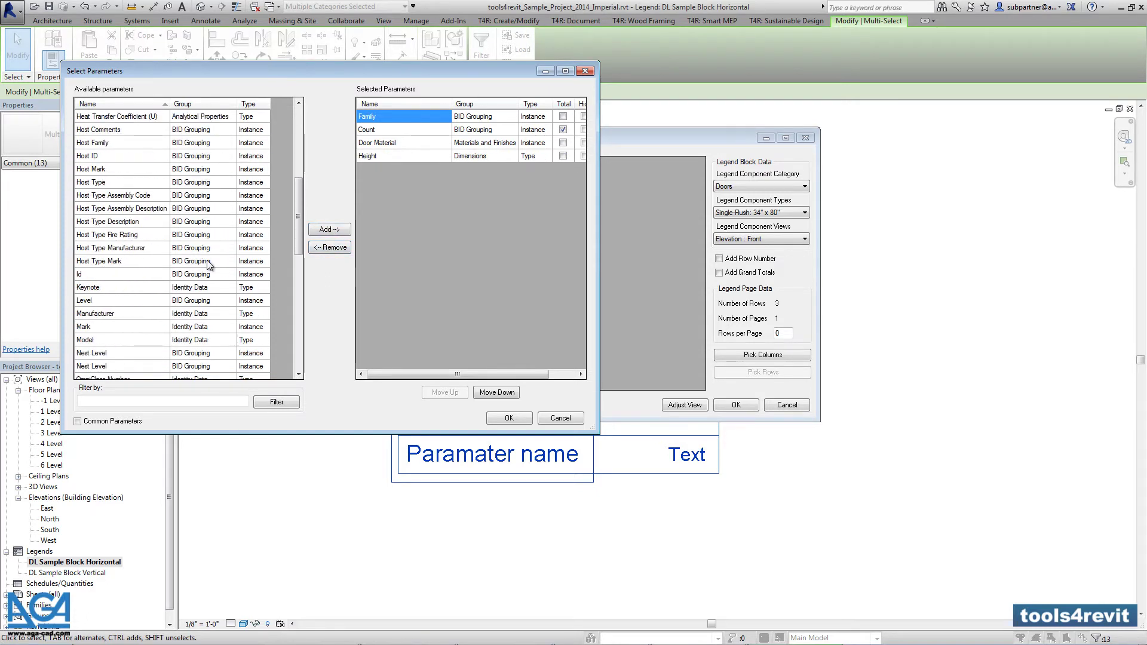
pyautogui.scroll(-2, 208, 265)
pyautogui.scroll(-2, 209, 267)
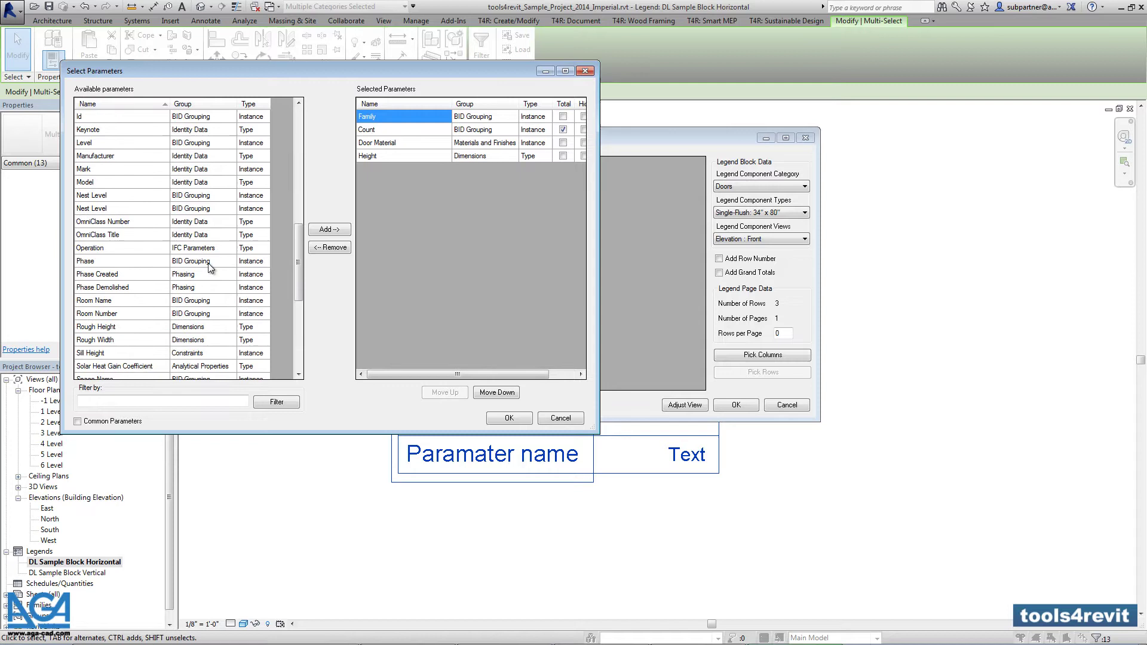
pyautogui.scroll(-4, 209, 268)
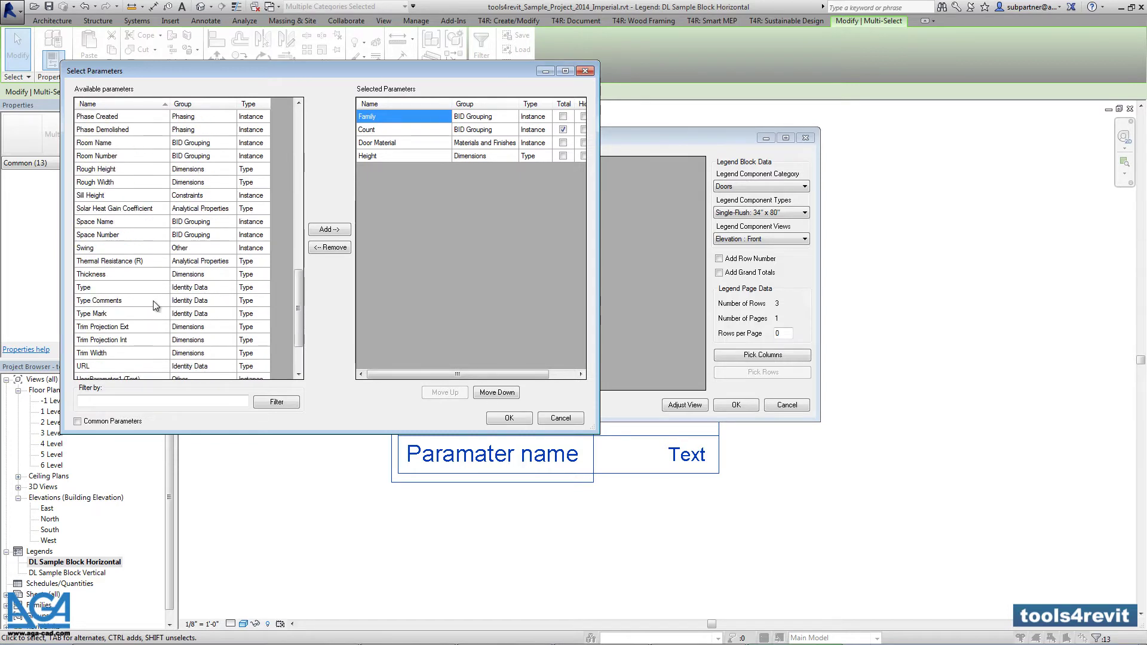
pyautogui.click(134, 274)
pyautogui.click(323, 231)
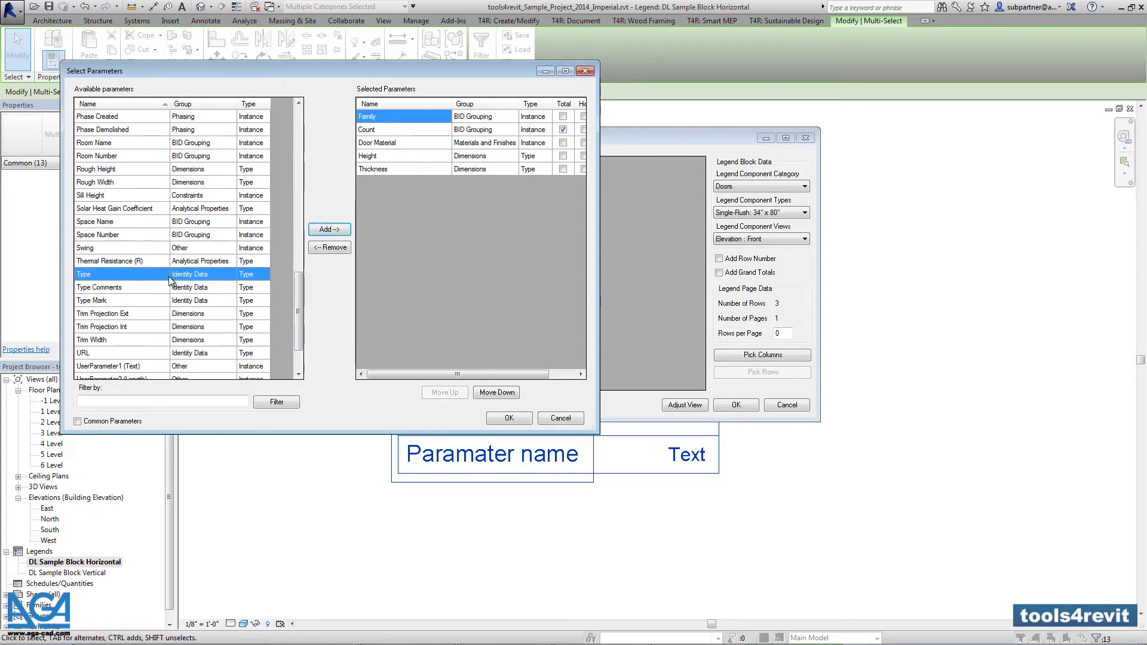
pyautogui.click(328, 230)
pyautogui.click(196, 332)
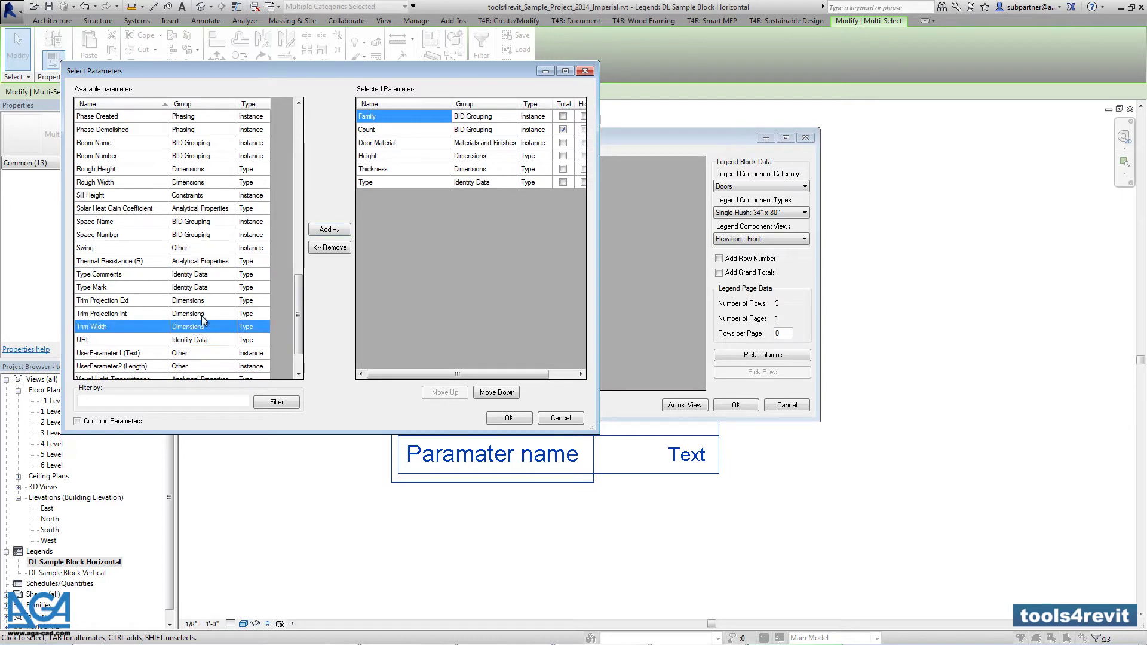
pyautogui.scroll(-2, 202, 316)
pyautogui.click(142, 353)
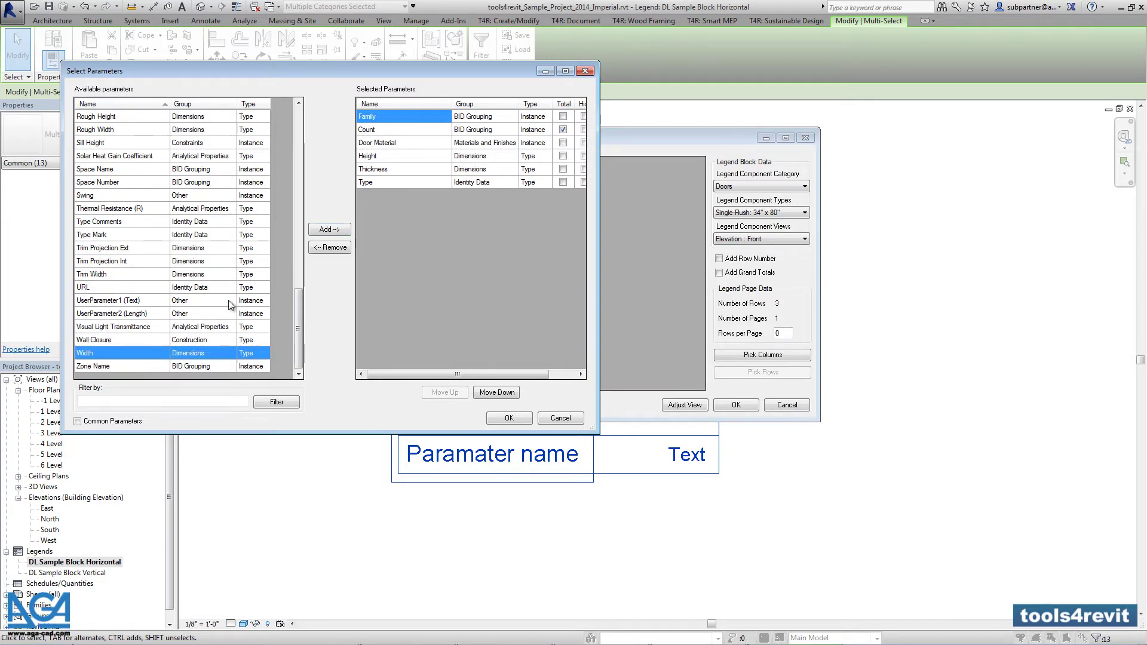
# Add Width, then move Type and Width up to follow Family.
pyautogui.click(329, 231)
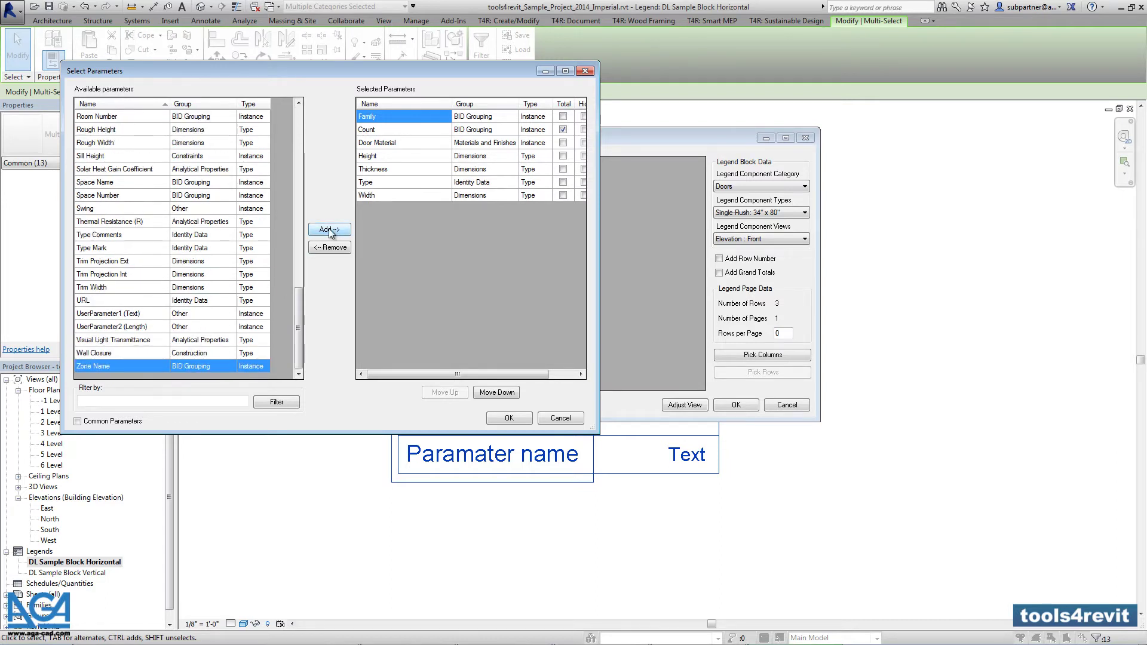
pyautogui.click(397, 181)
pyautogui.click(444, 392)
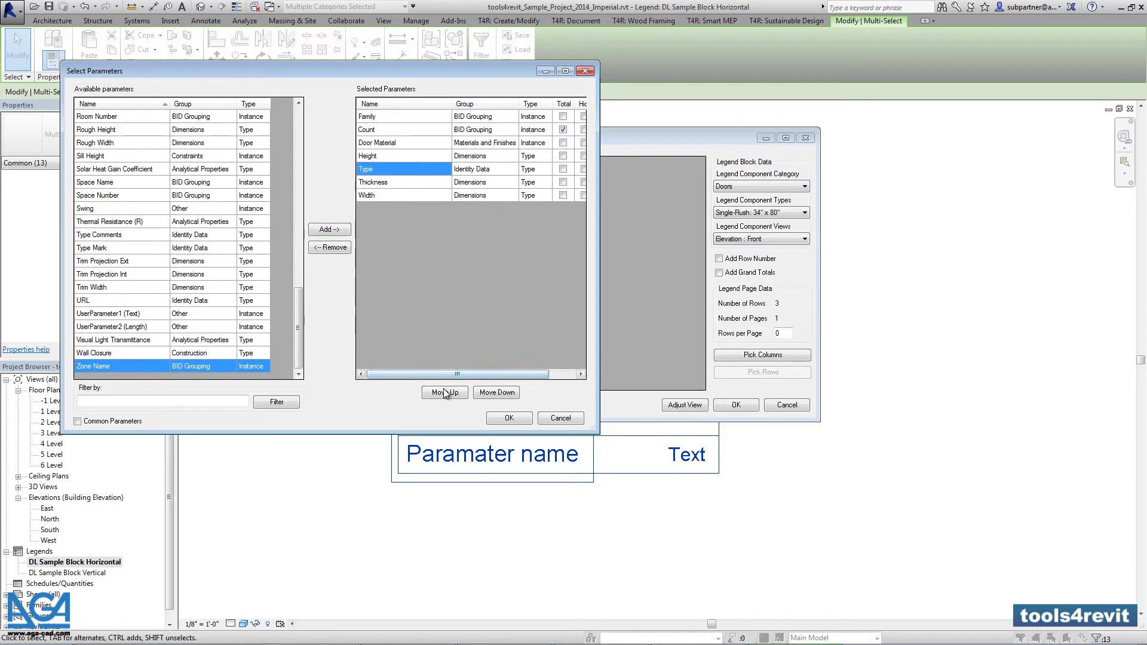
pyautogui.click(444, 392)
pyautogui.click(444, 392)
pyautogui.click(444, 392)
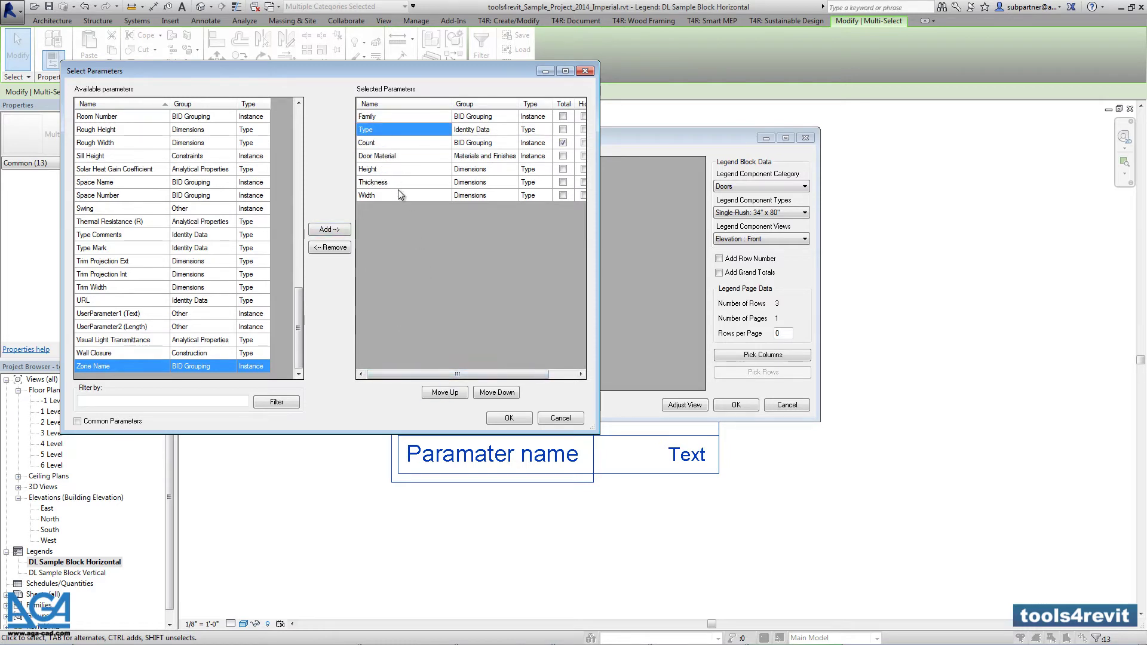
pyautogui.click(399, 195)
pyautogui.click(447, 392)
pyautogui.click(447, 392)
pyautogui.click(447, 392)
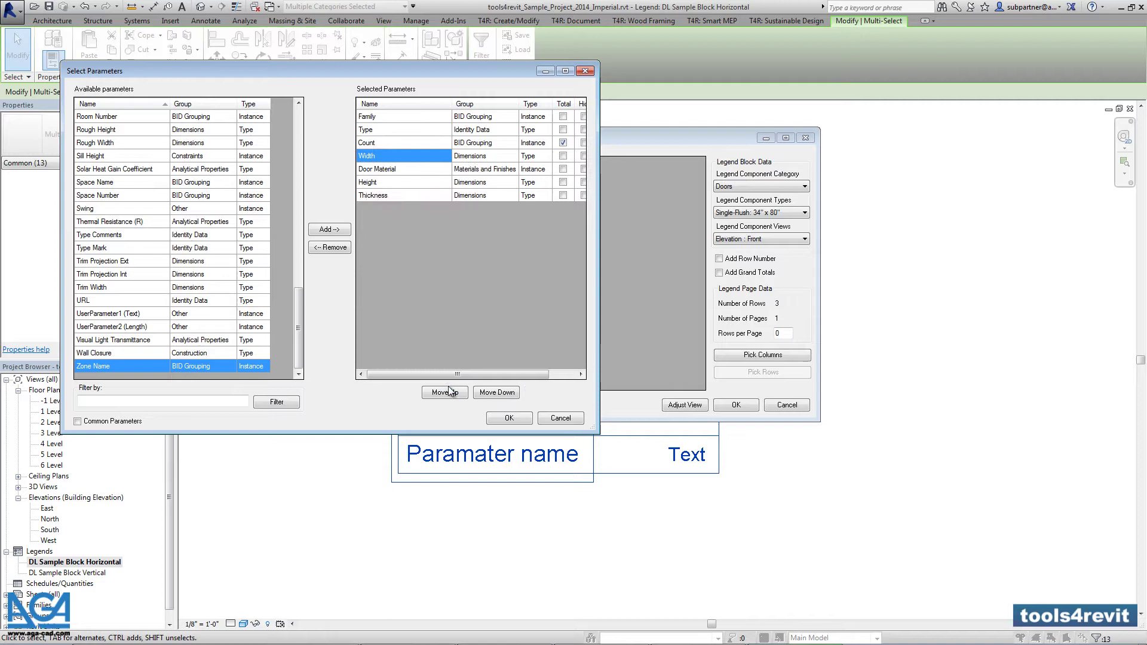
# Order Height, Thickness and Door Material after Width, keeping Count last, and confirm.
pyautogui.click(447, 392)
pyautogui.click(403, 182)
pyautogui.click(447, 392)
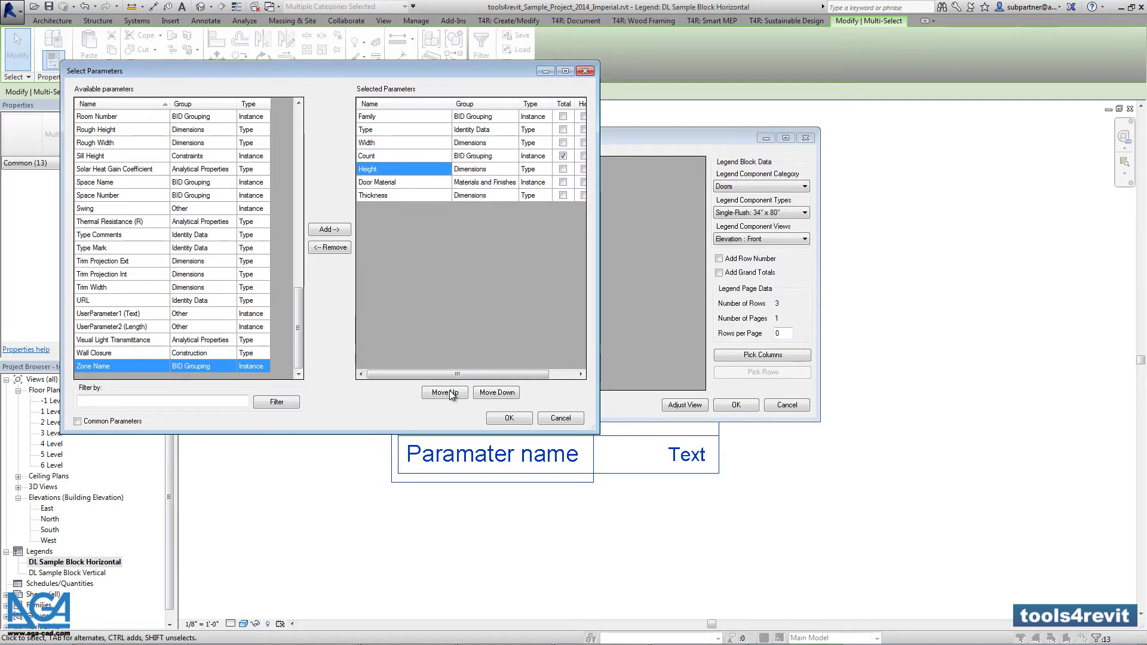
pyautogui.click(447, 392)
pyautogui.click(405, 195)
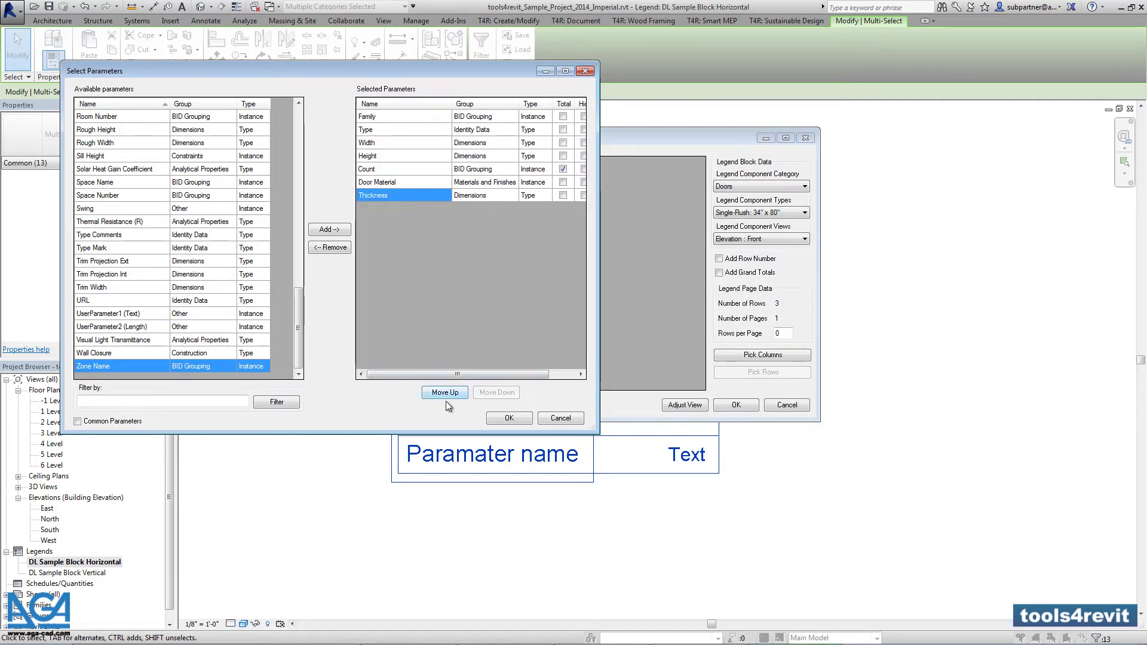
pyautogui.click(446, 392)
pyautogui.click(446, 392)
pyautogui.click(407, 195)
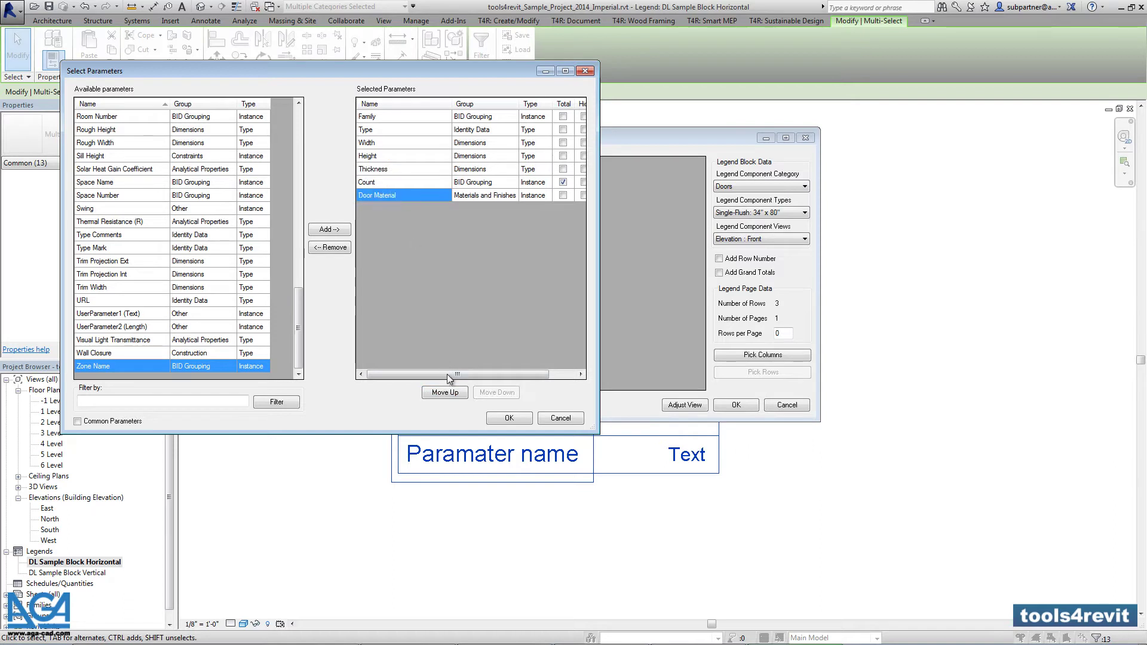
pyautogui.click(445, 392)
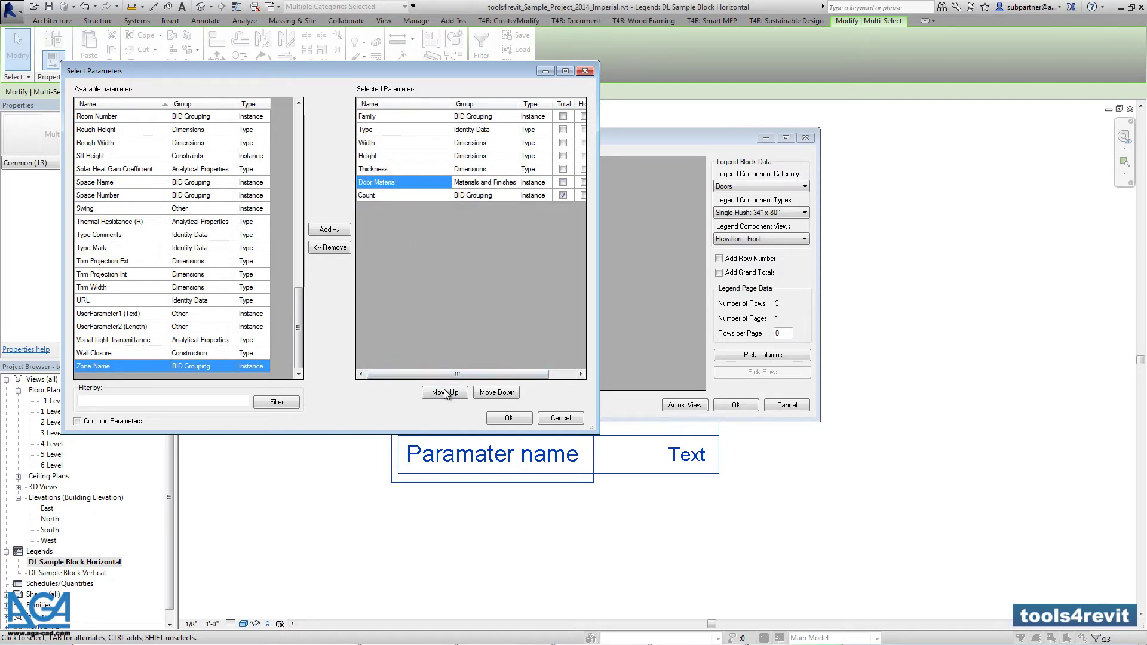
pyautogui.click(389, 195)
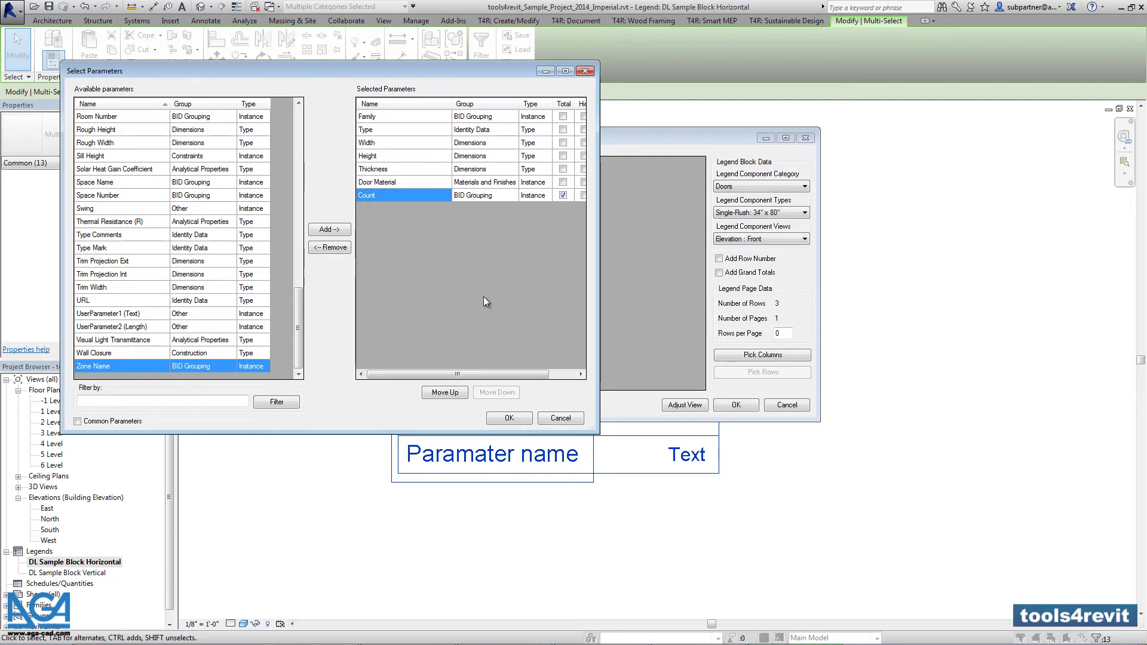
pyautogui.click(509, 419)
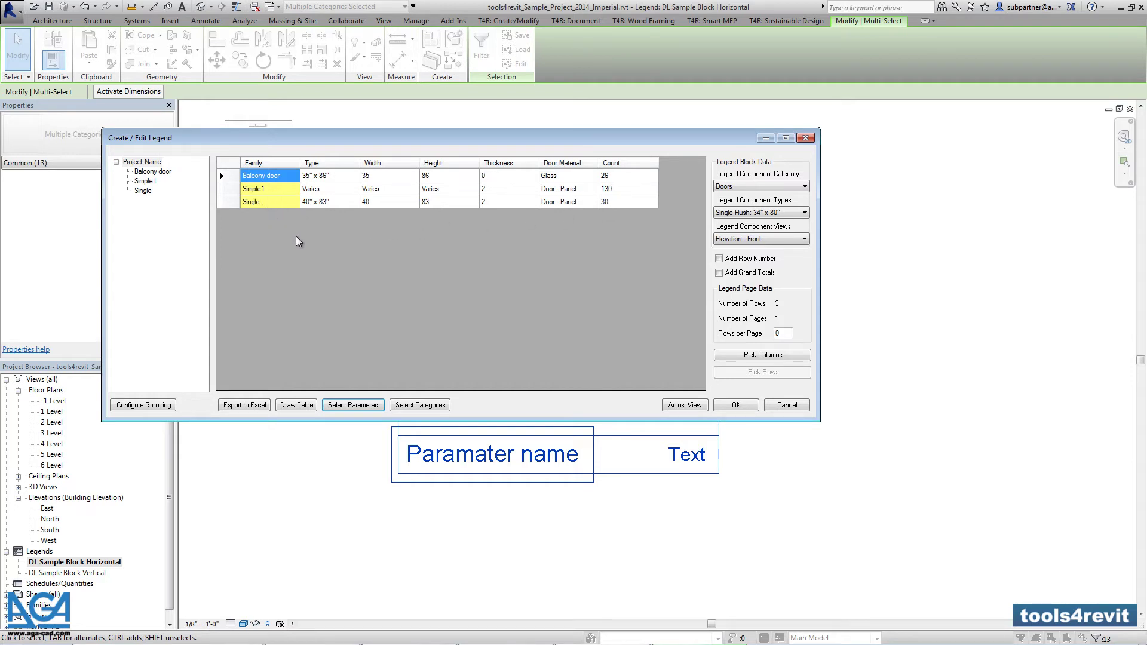
# Group the legend data by Type as well as Family.
pyautogui.click(167, 410)
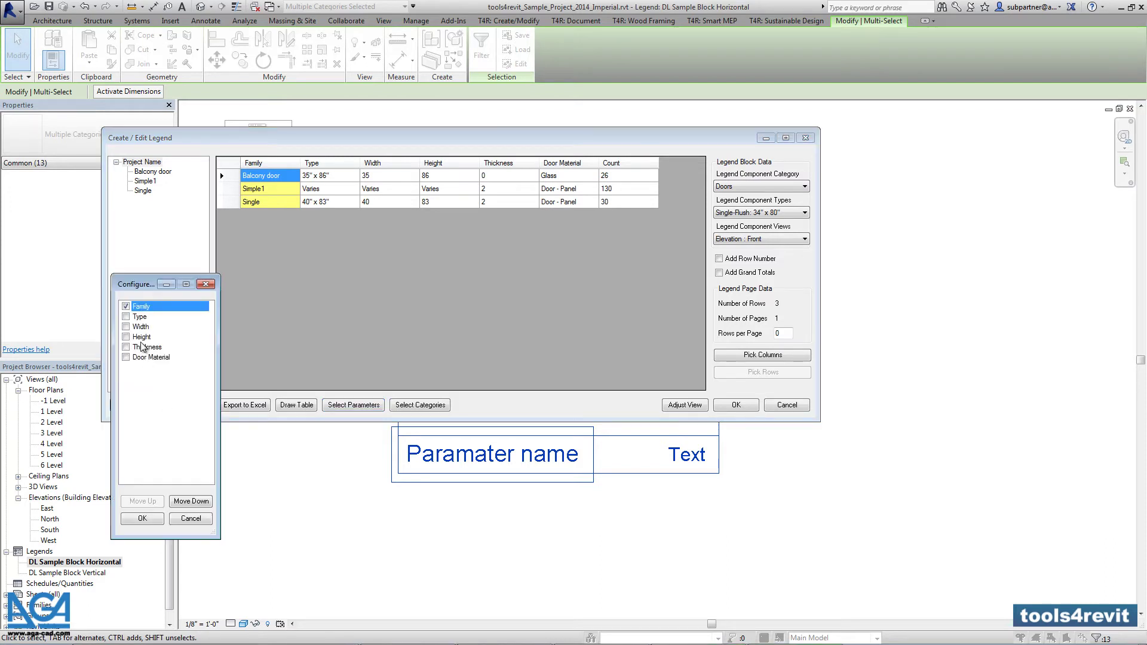
pyautogui.click(126, 318)
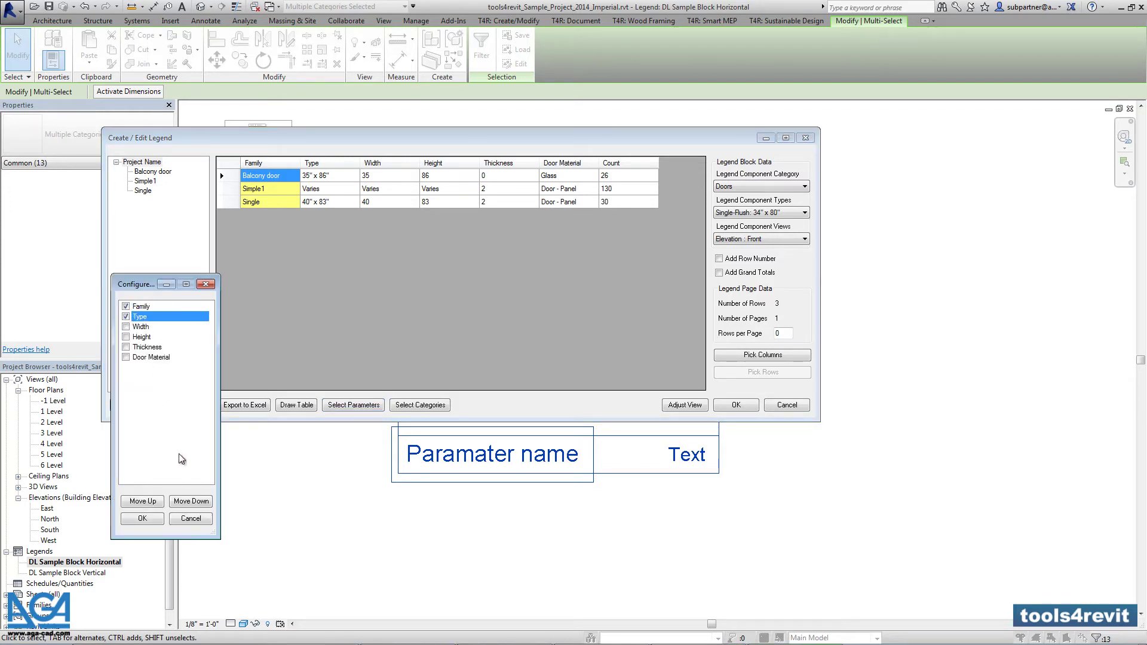
pyautogui.click(142, 518)
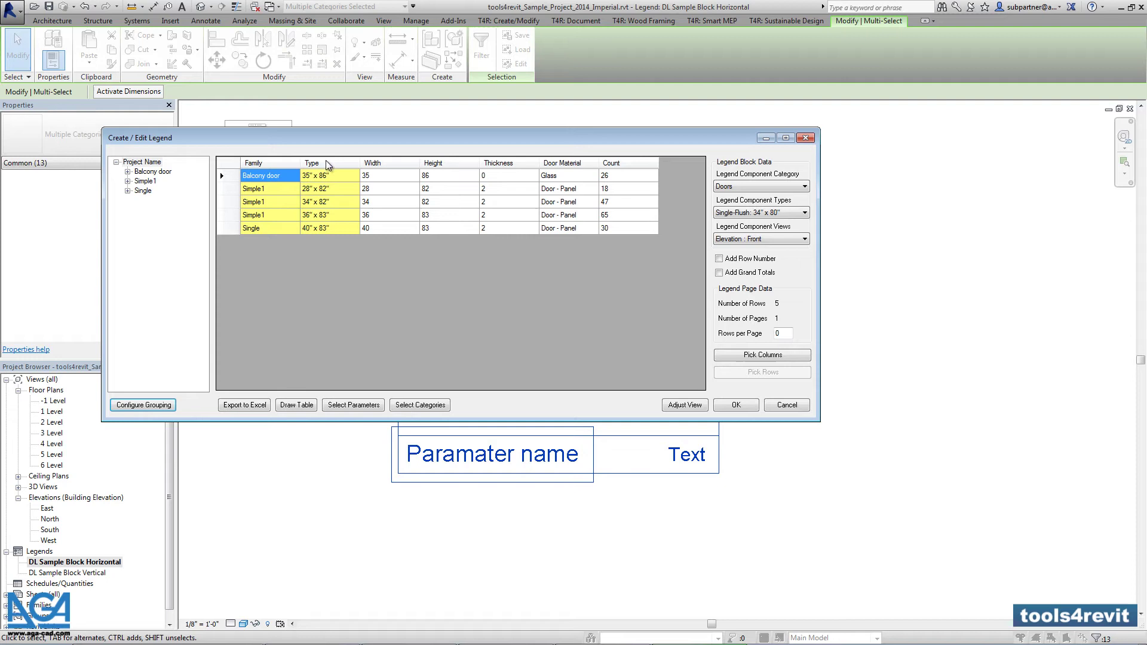
# Check the Count values of the five door rows: 26, 18, 47, 65 and 30.
pyautogui.click(621, 179)
pyautogui.click(624, 190)
pyautogui.click(622, 203)
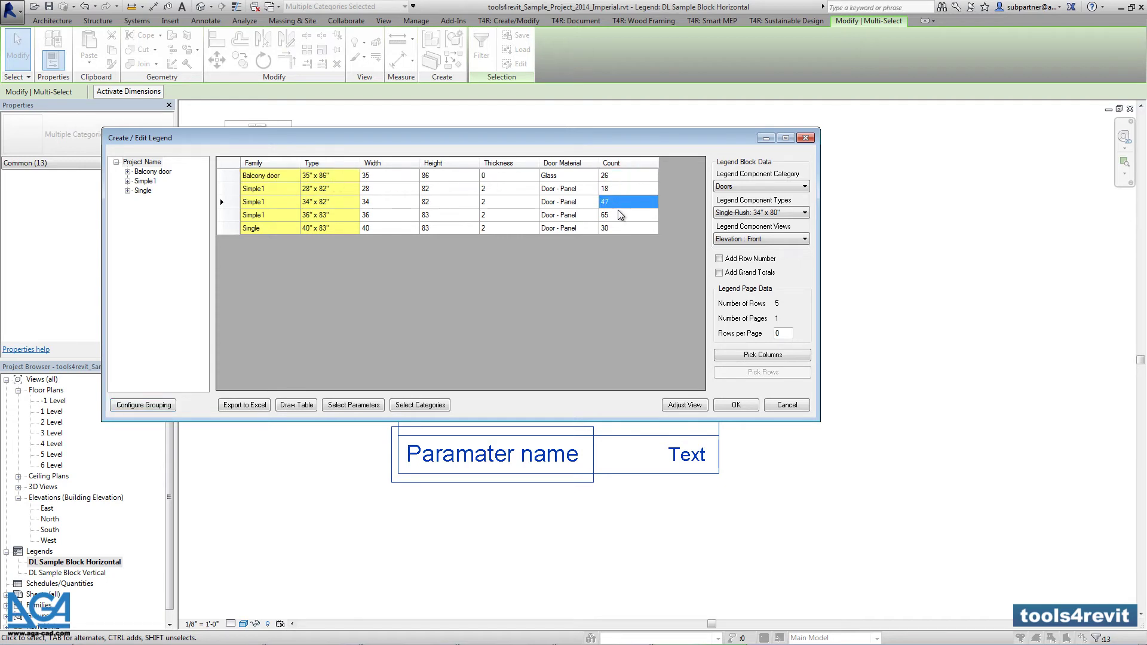
pyautogui.click(622, 217)
pyautogui.click(625, 232)
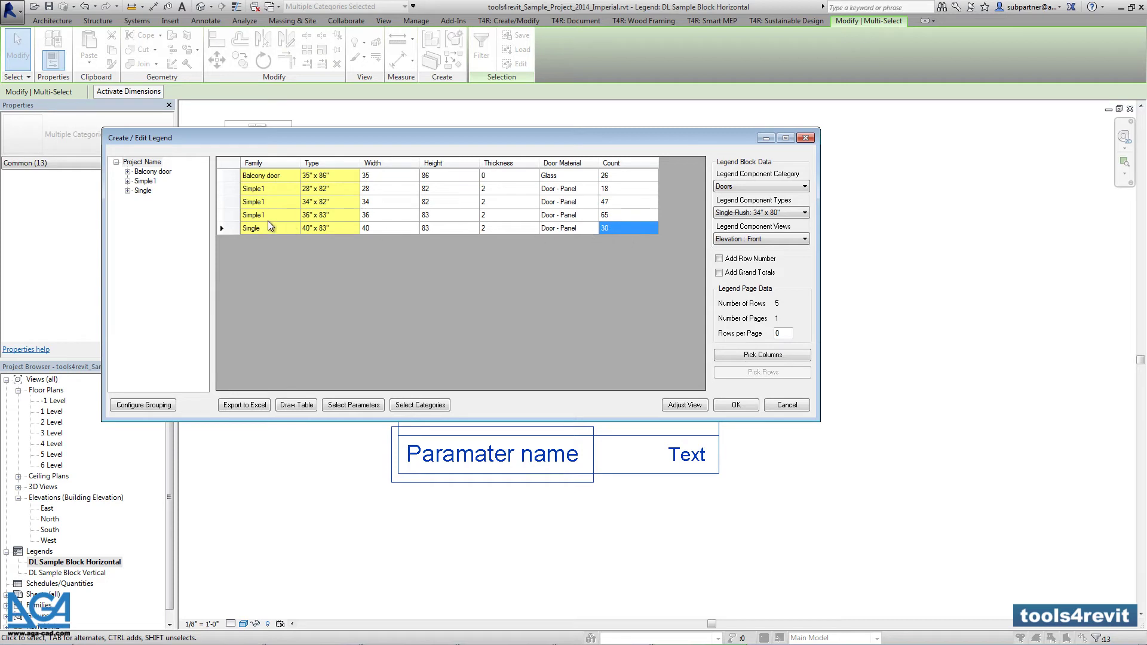
# Expand the Balcony door, Simple1 and Single nodes, filter rows by each, then show all.
pyautogui.click(128, 172)
pyautogui.click(127, 191)
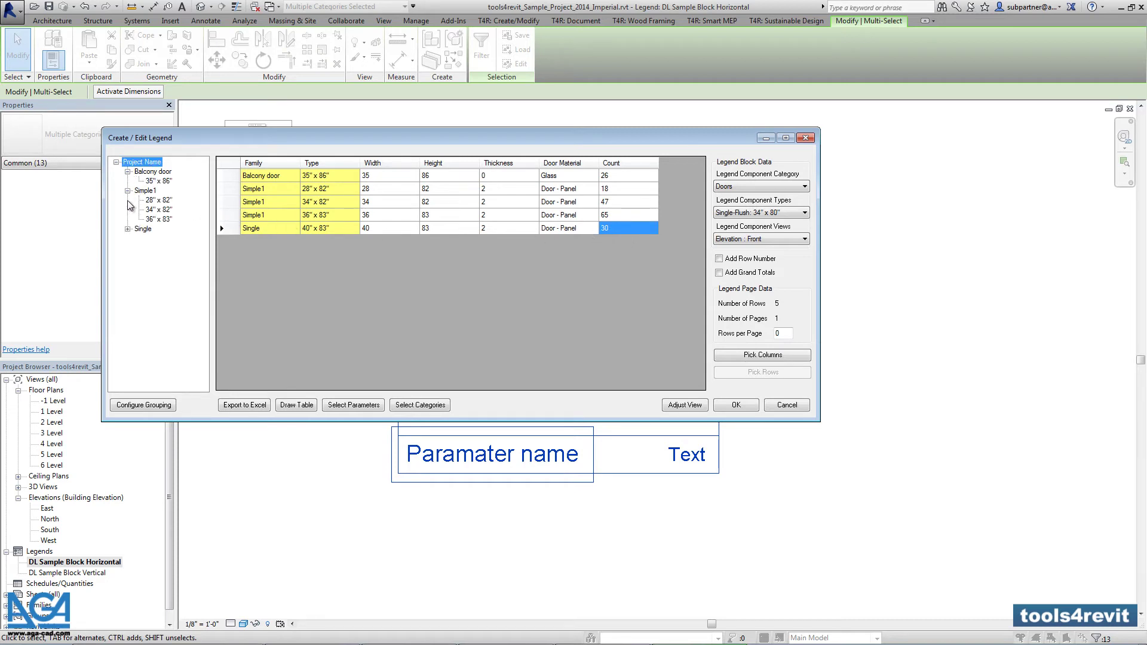
pyautogui.click(128, 229)
pyautogui.click(145, 191)
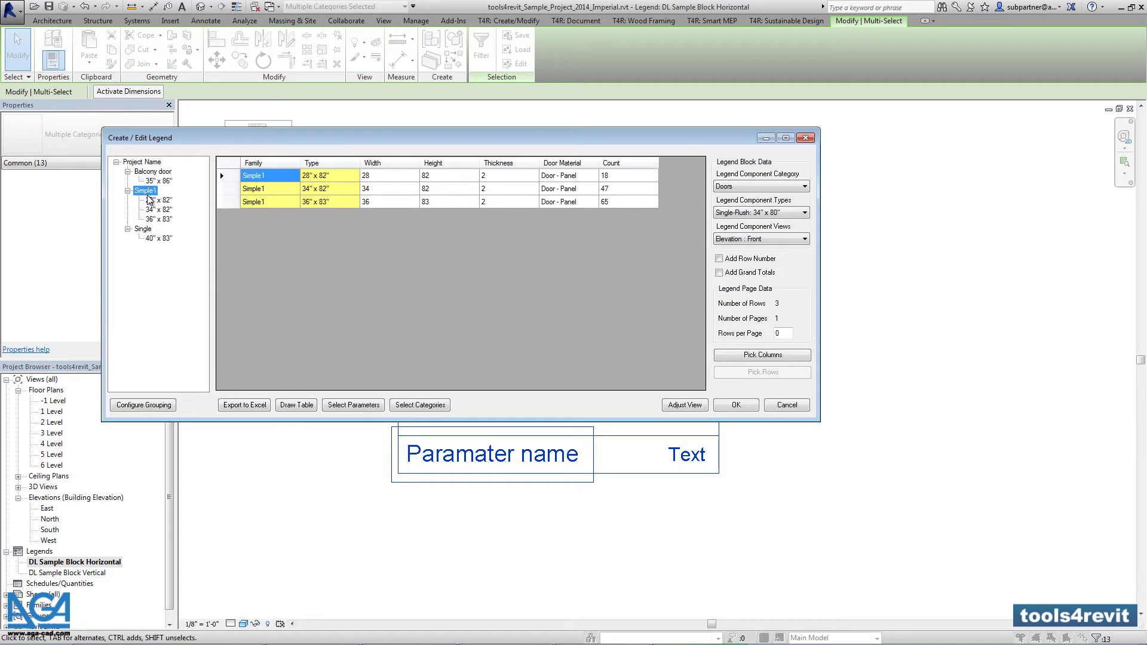
pyautogui.click(158, 200)
pyautogui.press('Up')
pyautogui.press('Up')
pyautogui.press('Up')
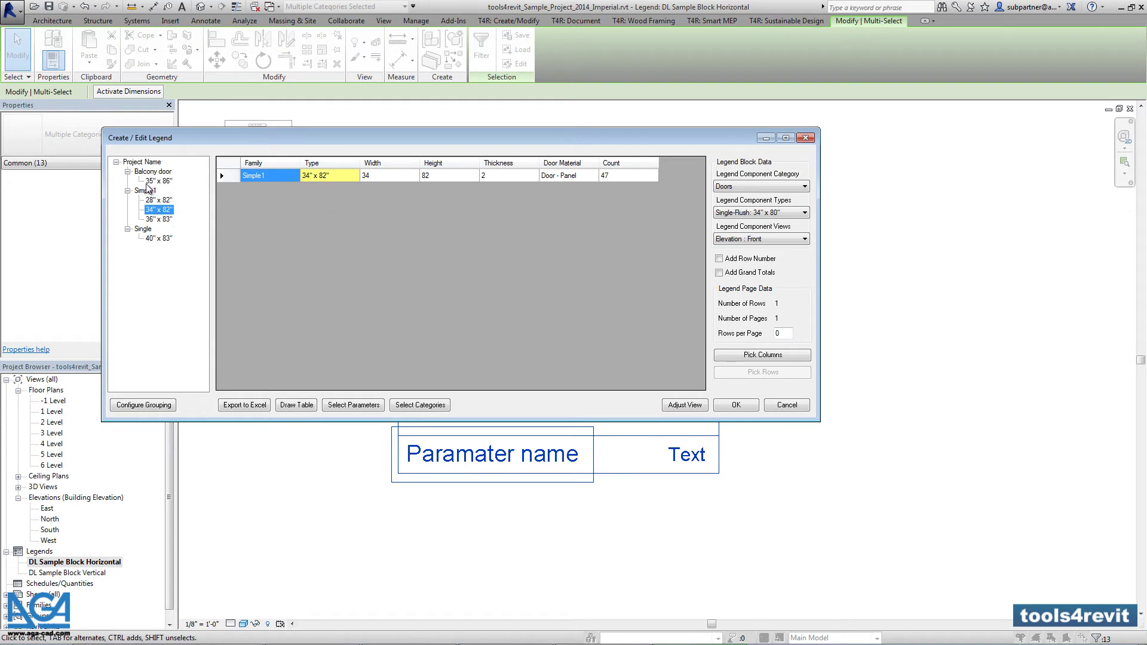
pyautogui.click(144, 230)
pyautogui.click(145, 163)
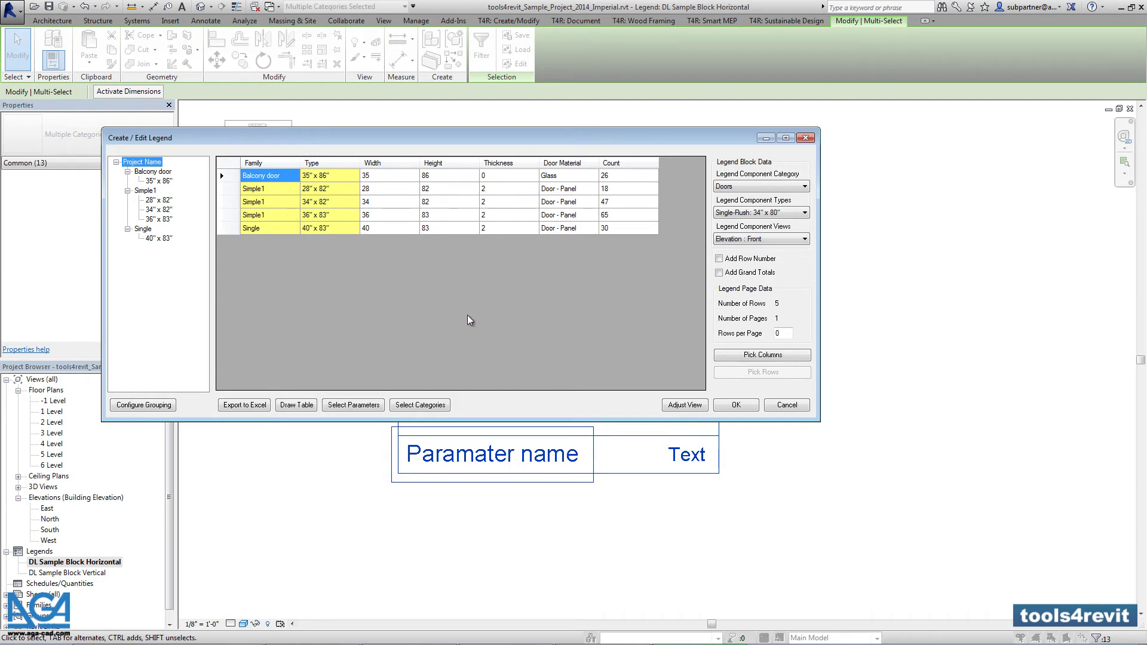
# Pick the block's parameter name and Text elements as the legend columns.
pyautogui.click(744, 356)
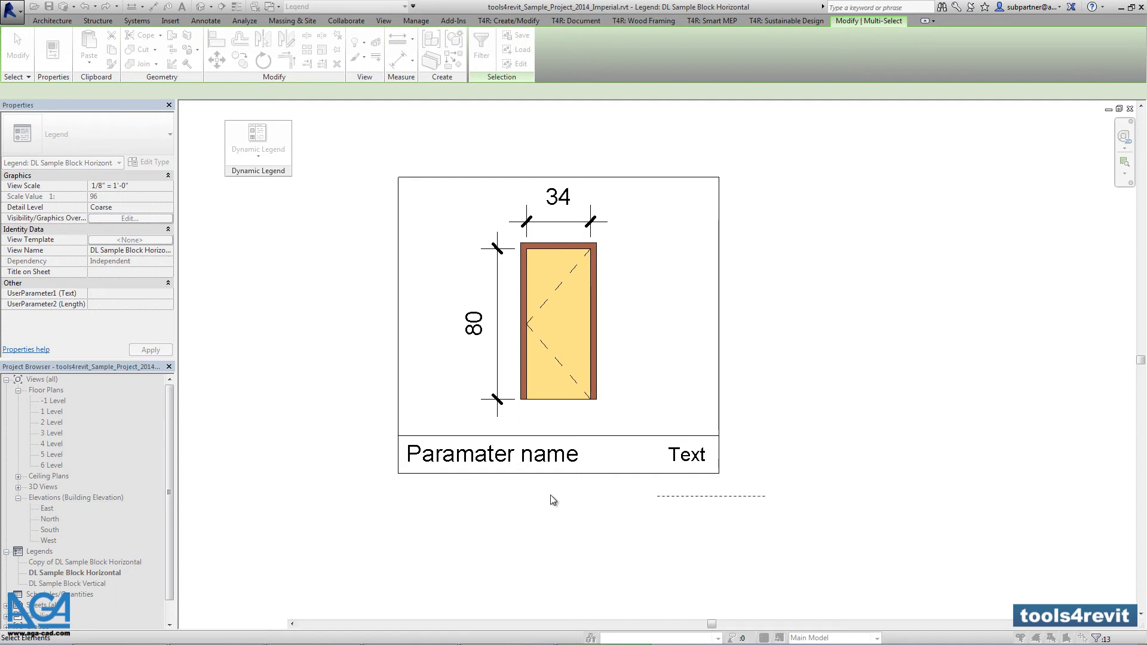
pyautogui.moveTo(552, 500); pyautogui.dragTo(361, 451)
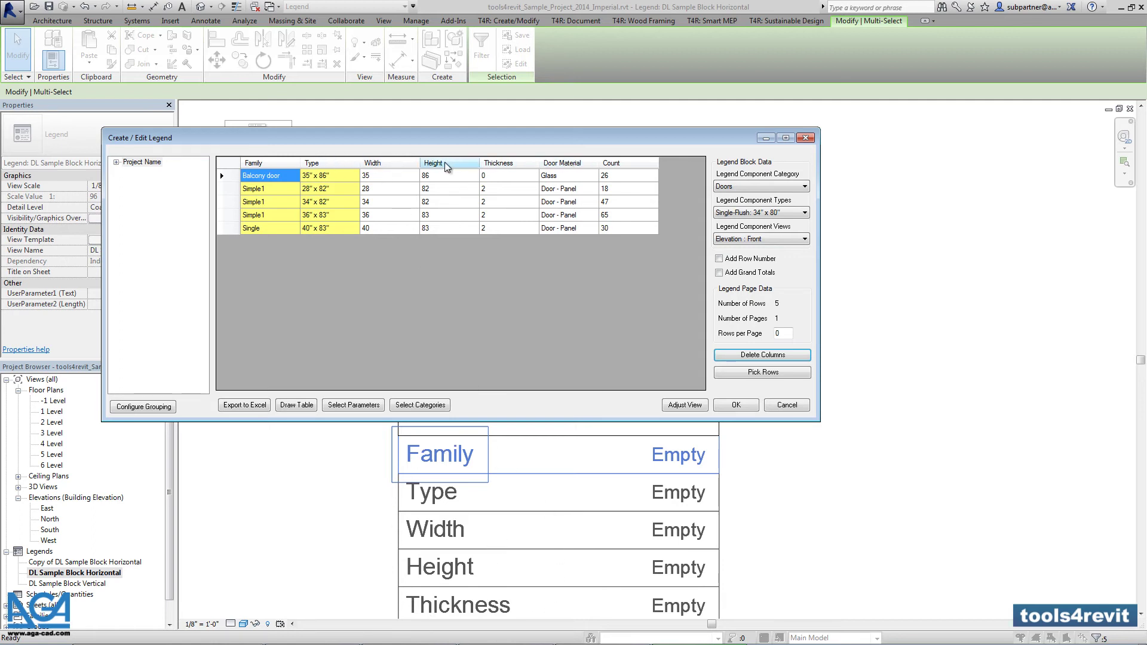
# Pick the whole sample block as the repeated row and generate the five-door legend.
pyautogui.click(748, 373)
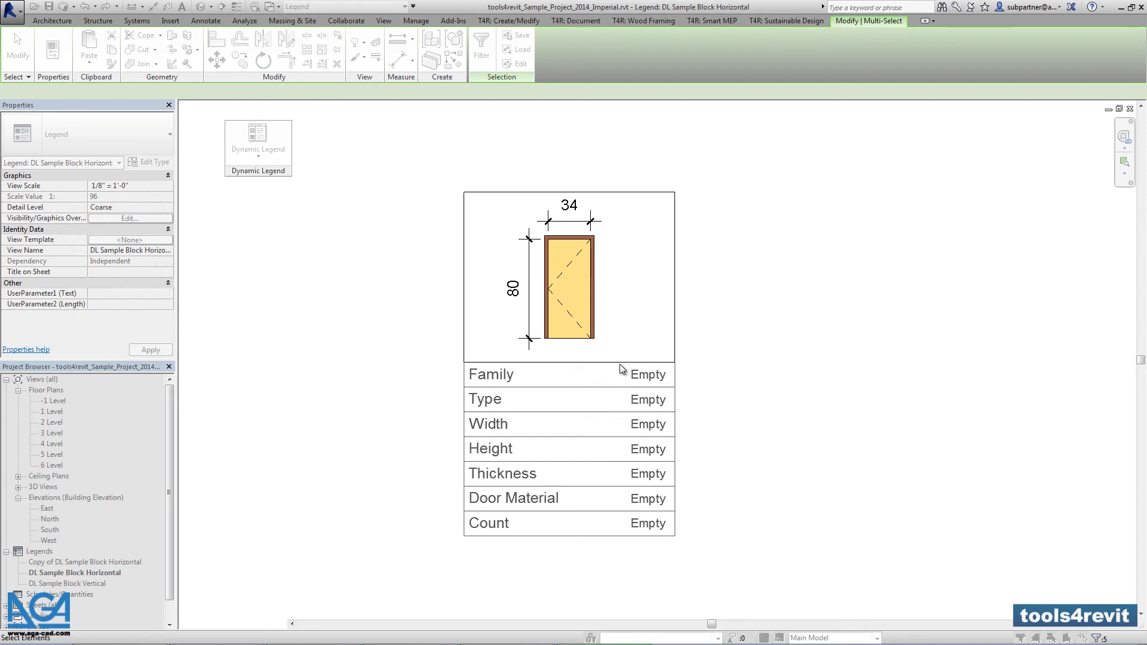
pyautogui.moveTo(725, 172); pyautogui.dragTo(429, 560)
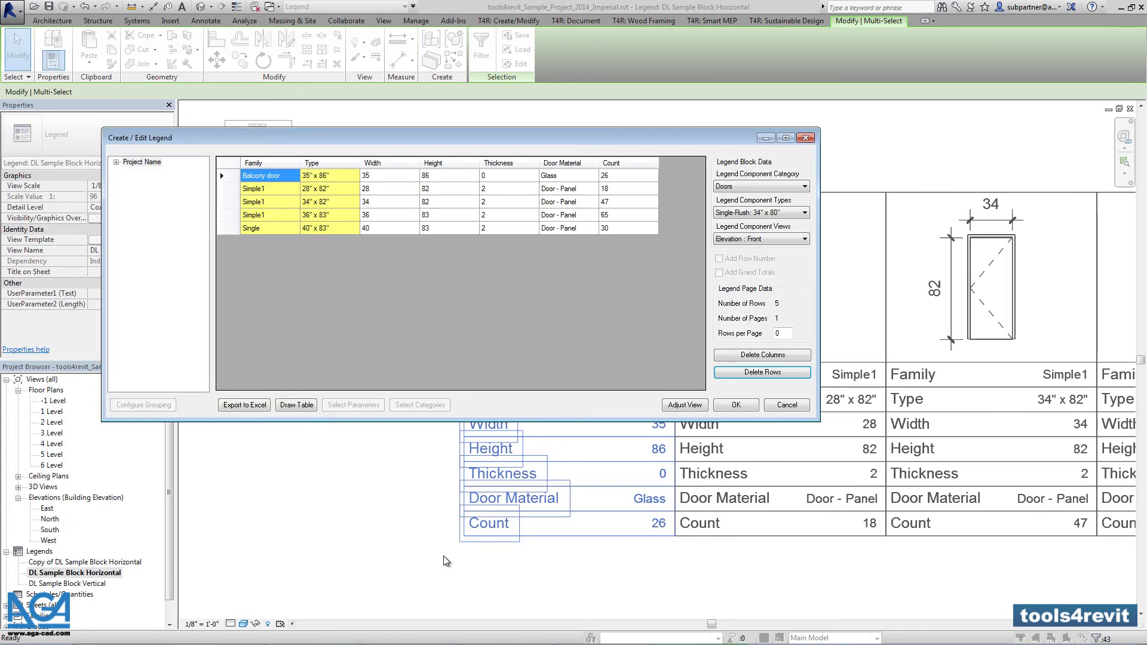
pyautogui.click(736, 406)
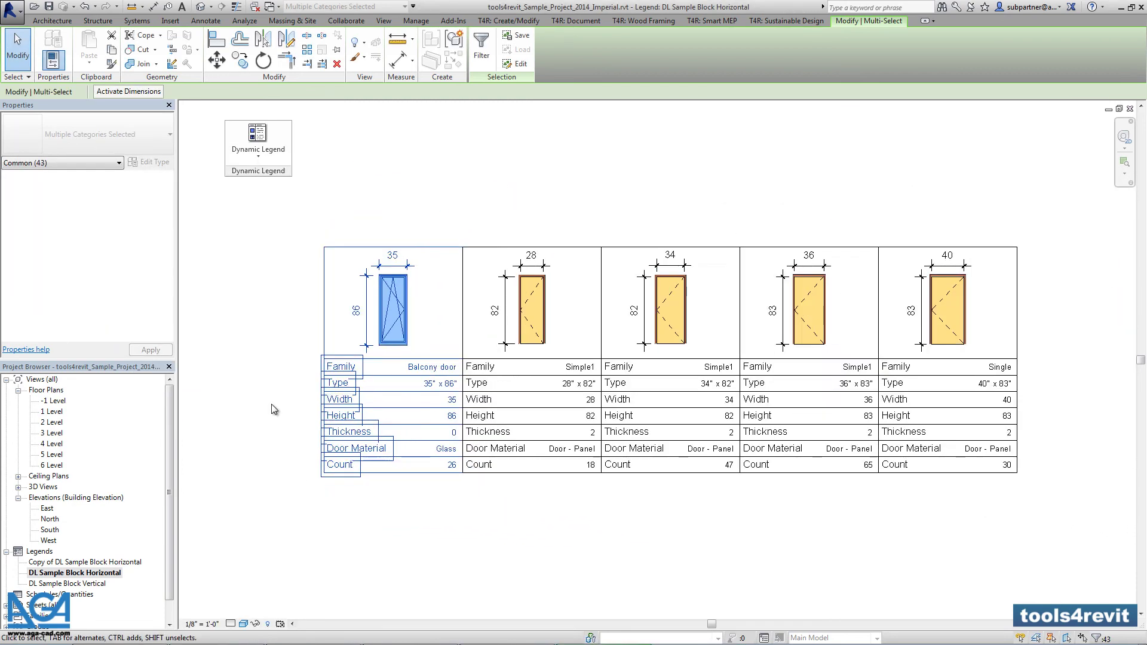
pyautogui.click(471, 499)
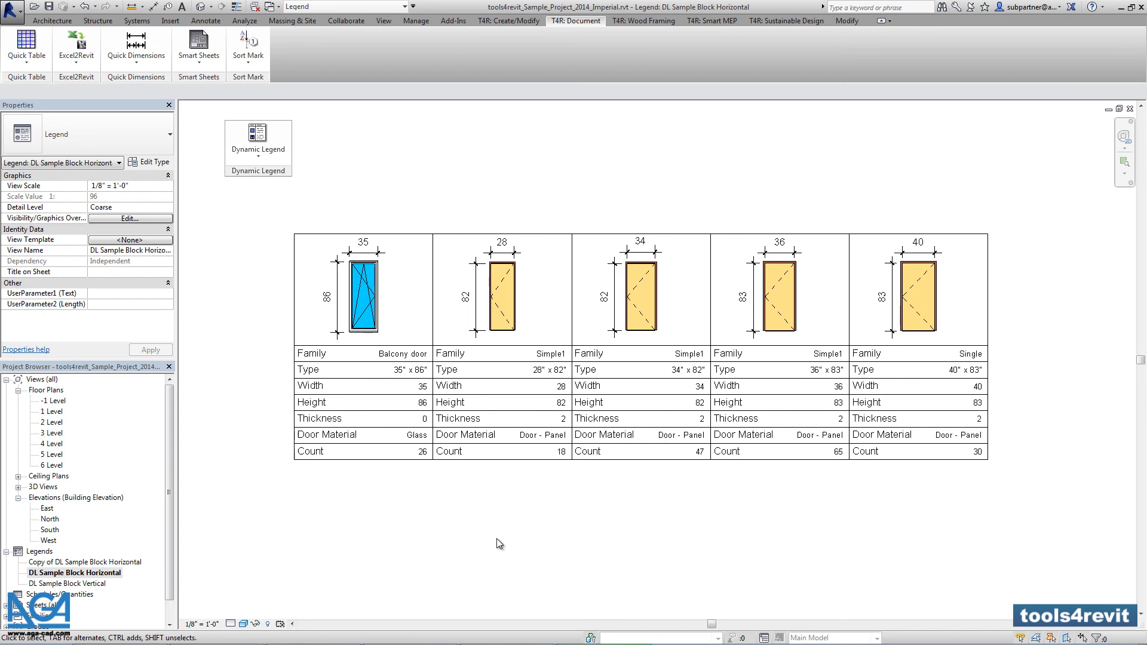
pyautogui.moveTo(497, 539); pyautogui.dragTo(486, 529, button='middle')
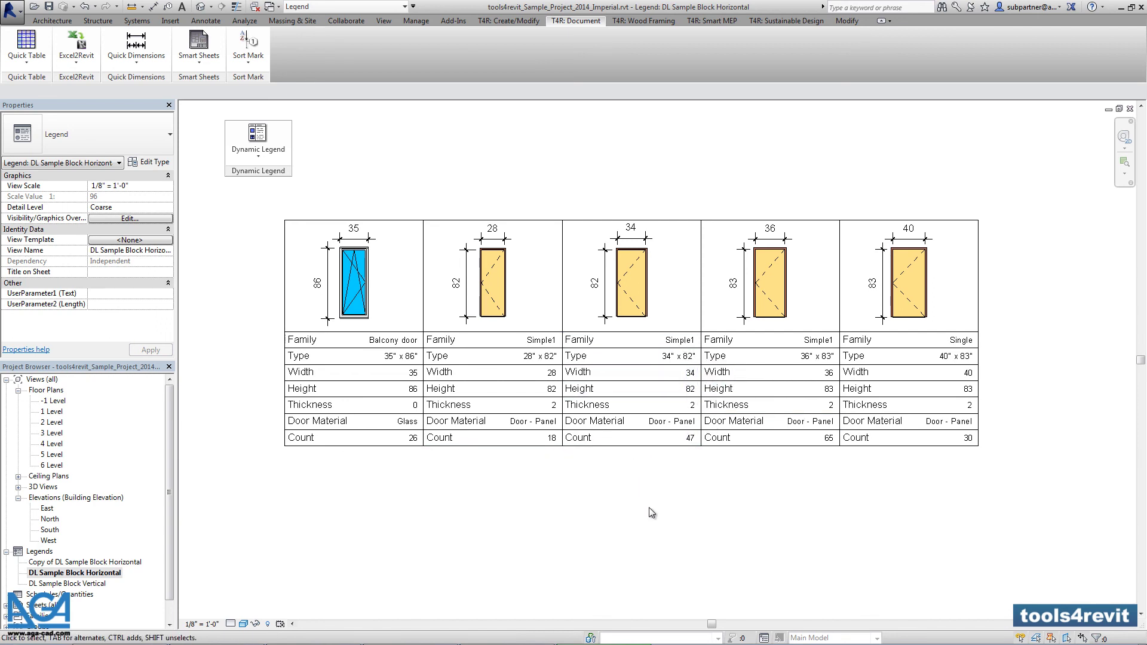
# Rename DL Sample Block Horizontal to 'Door Legend' and open its Copy legend view.
pyautogui.rightClick(128, 573)
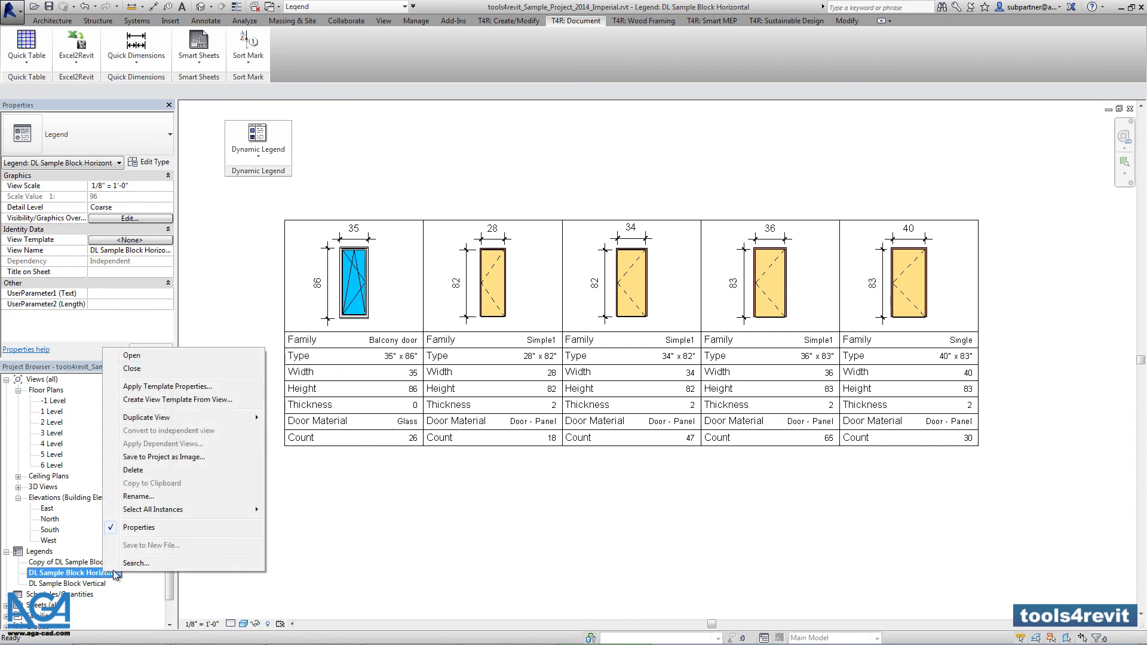
pyautogui.click(158, 499)
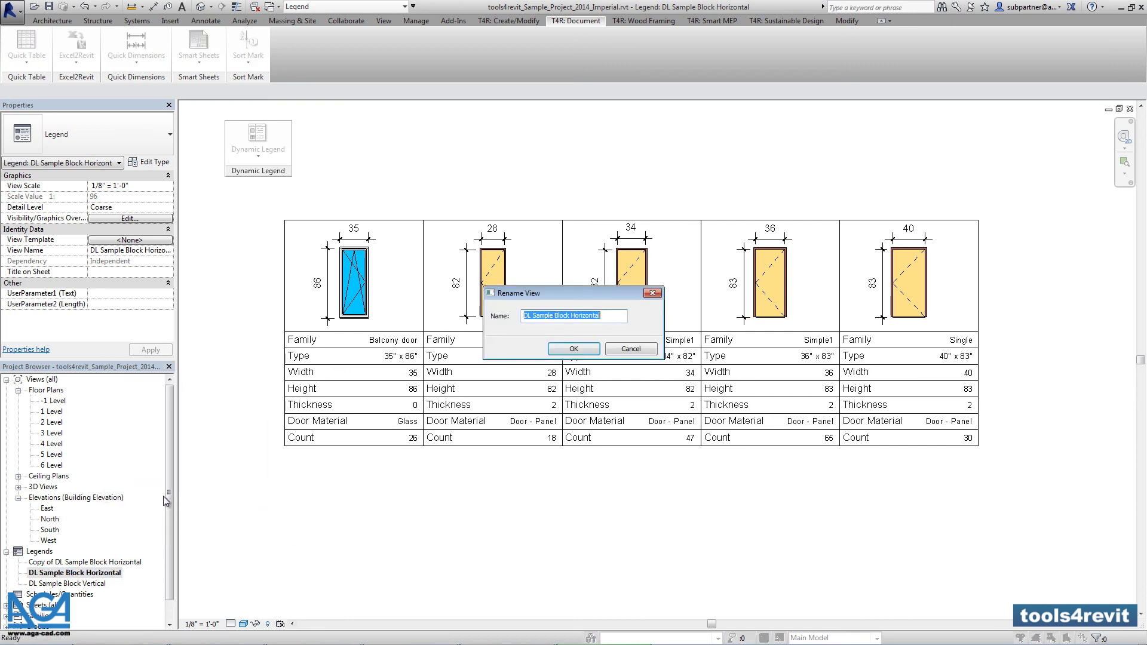
pyautogui.write('Door Legend')
pyautogui.click(593, 349)
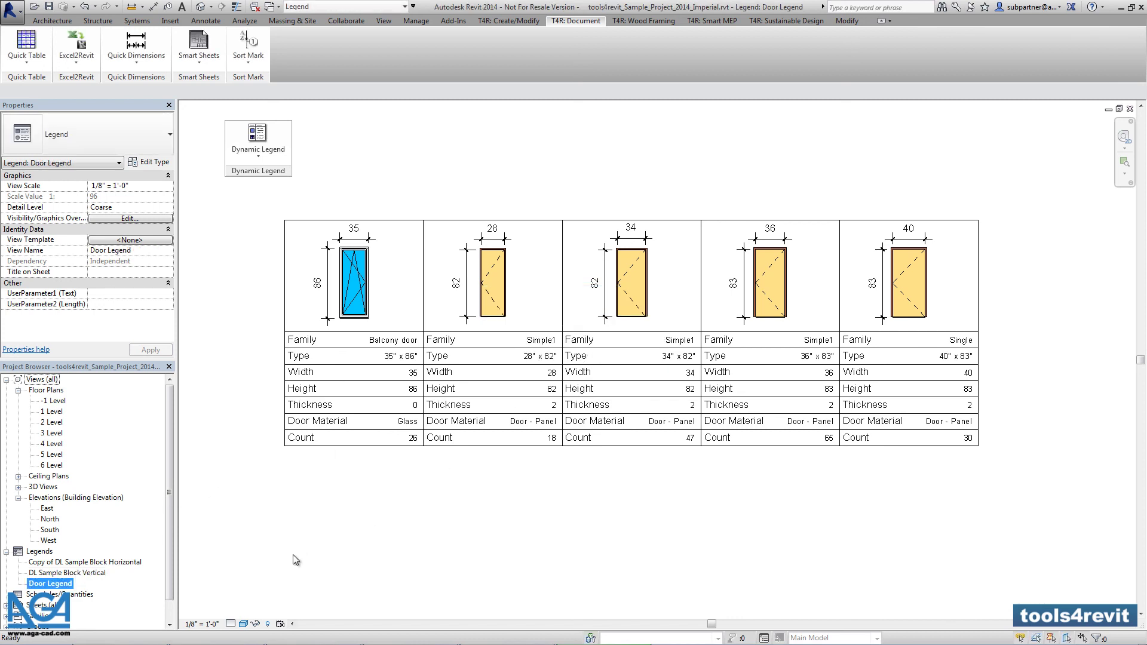
pyautogui.click(104, 564)
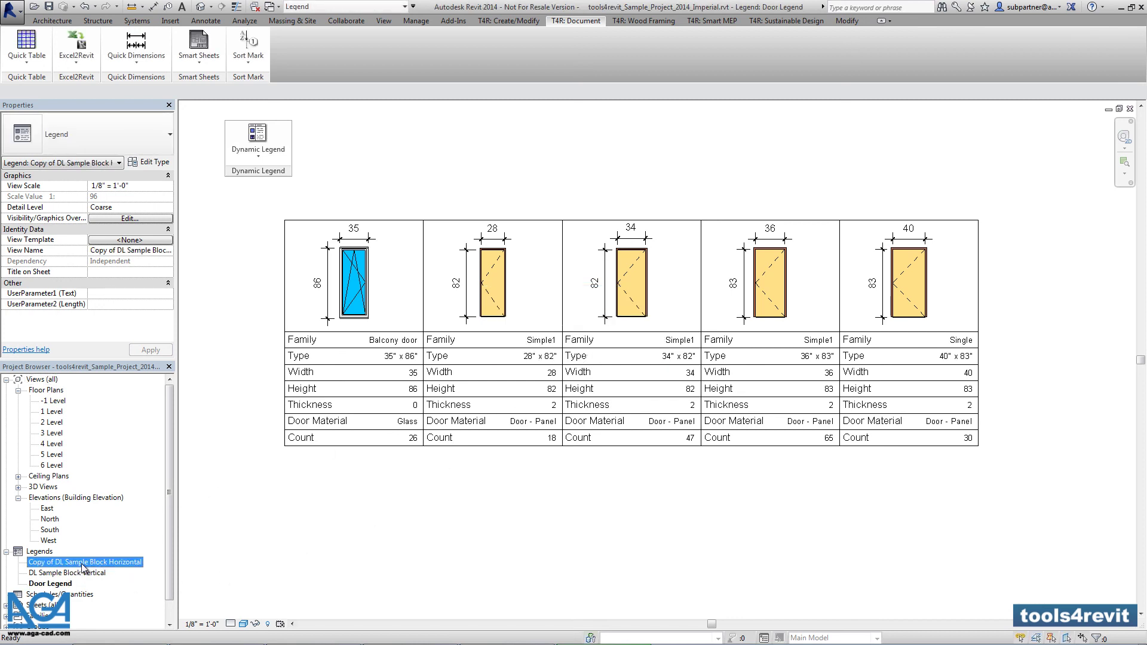
pyautogui.doubleClick(83, 568)
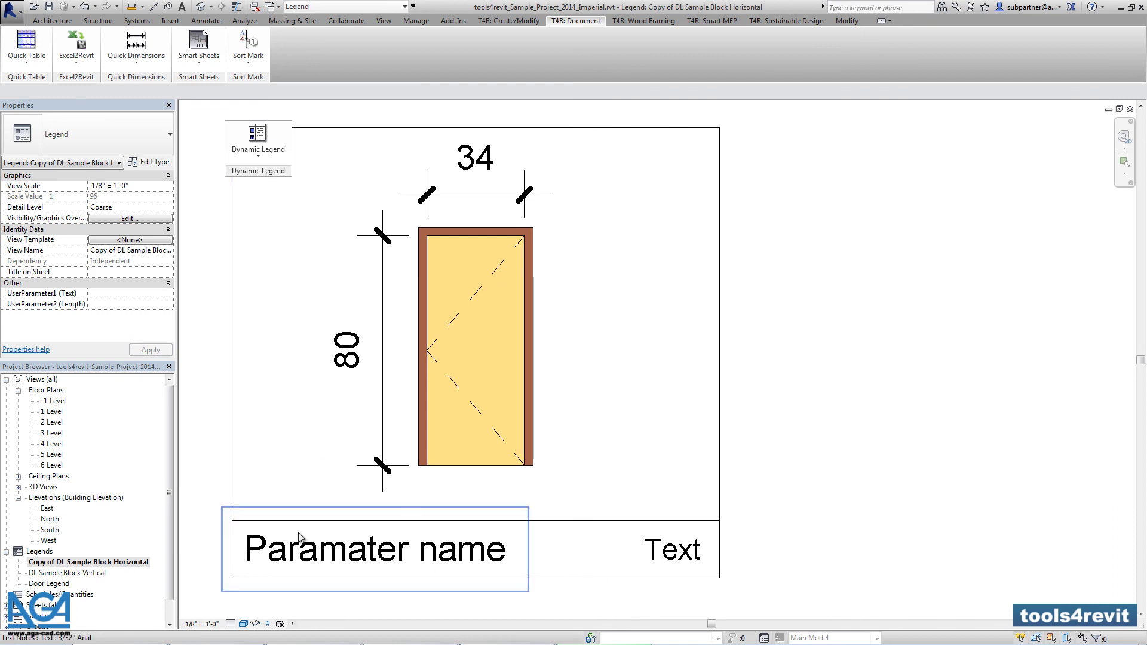